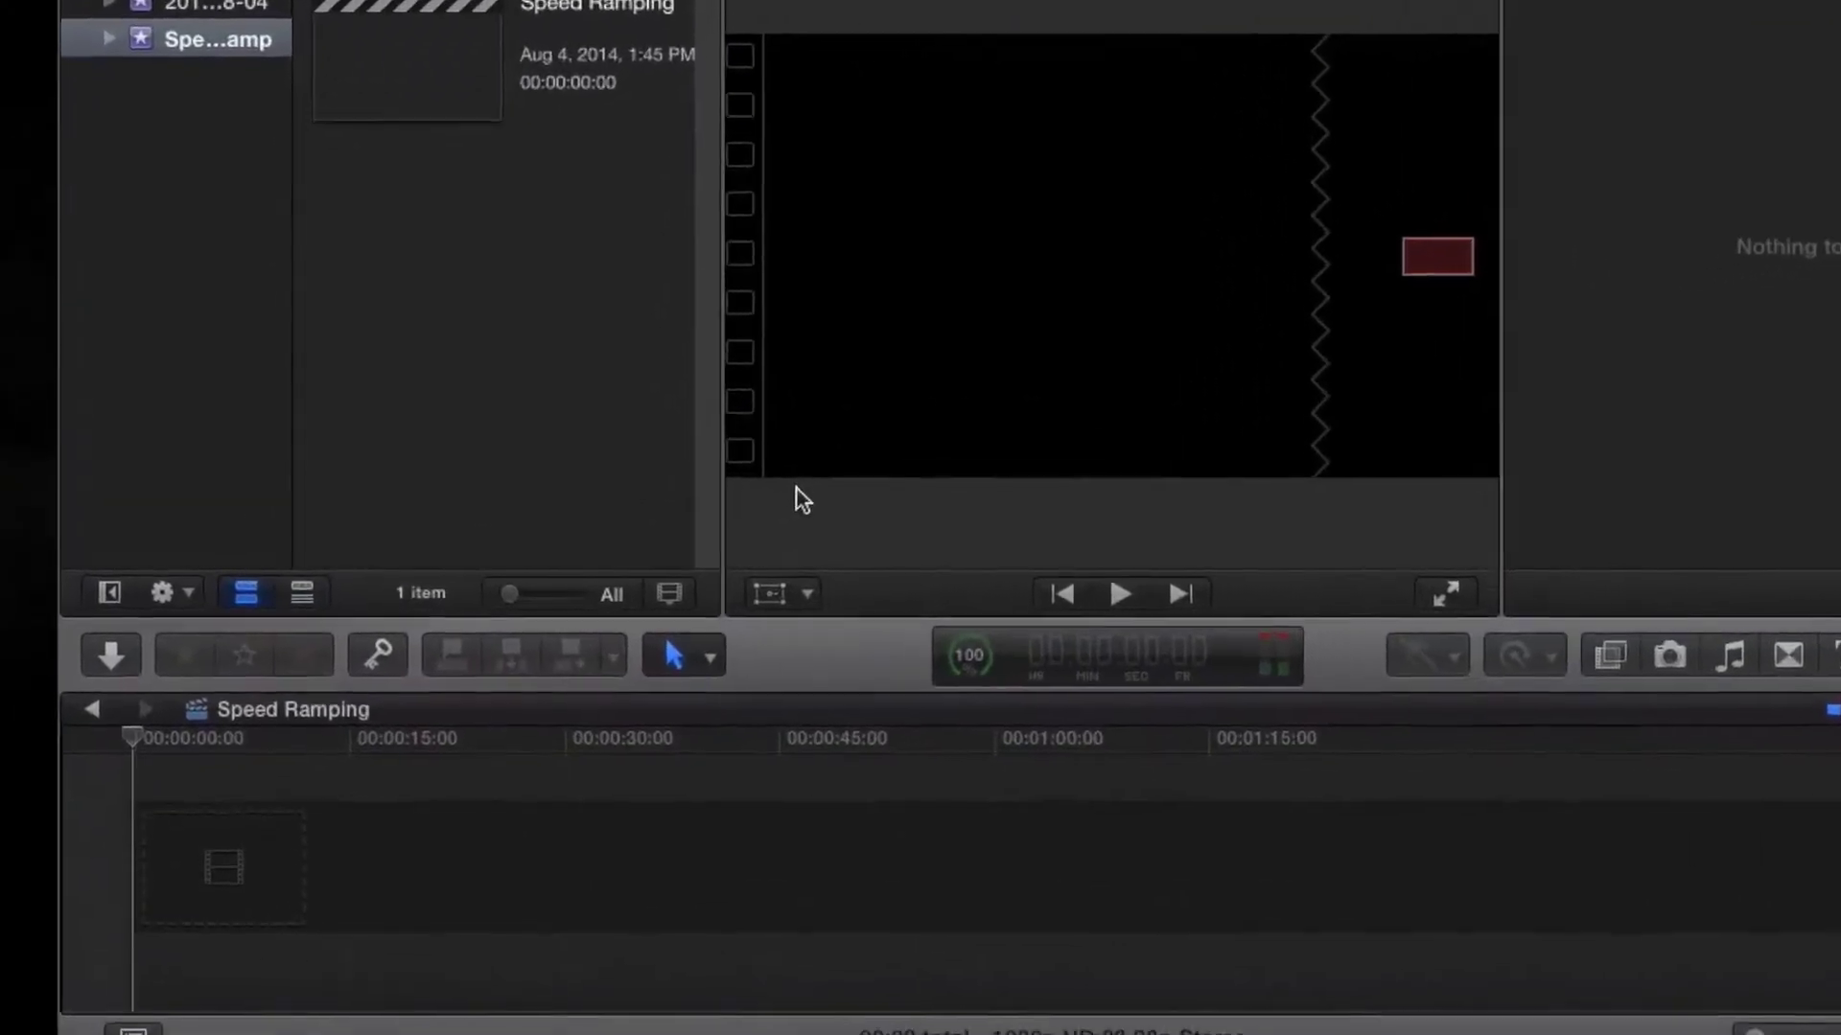
Step: Import IMG_6662.MOV from the Desktop into the existing Speed ramp event
{"action": "left_click", "coordinate": [96, 662]}
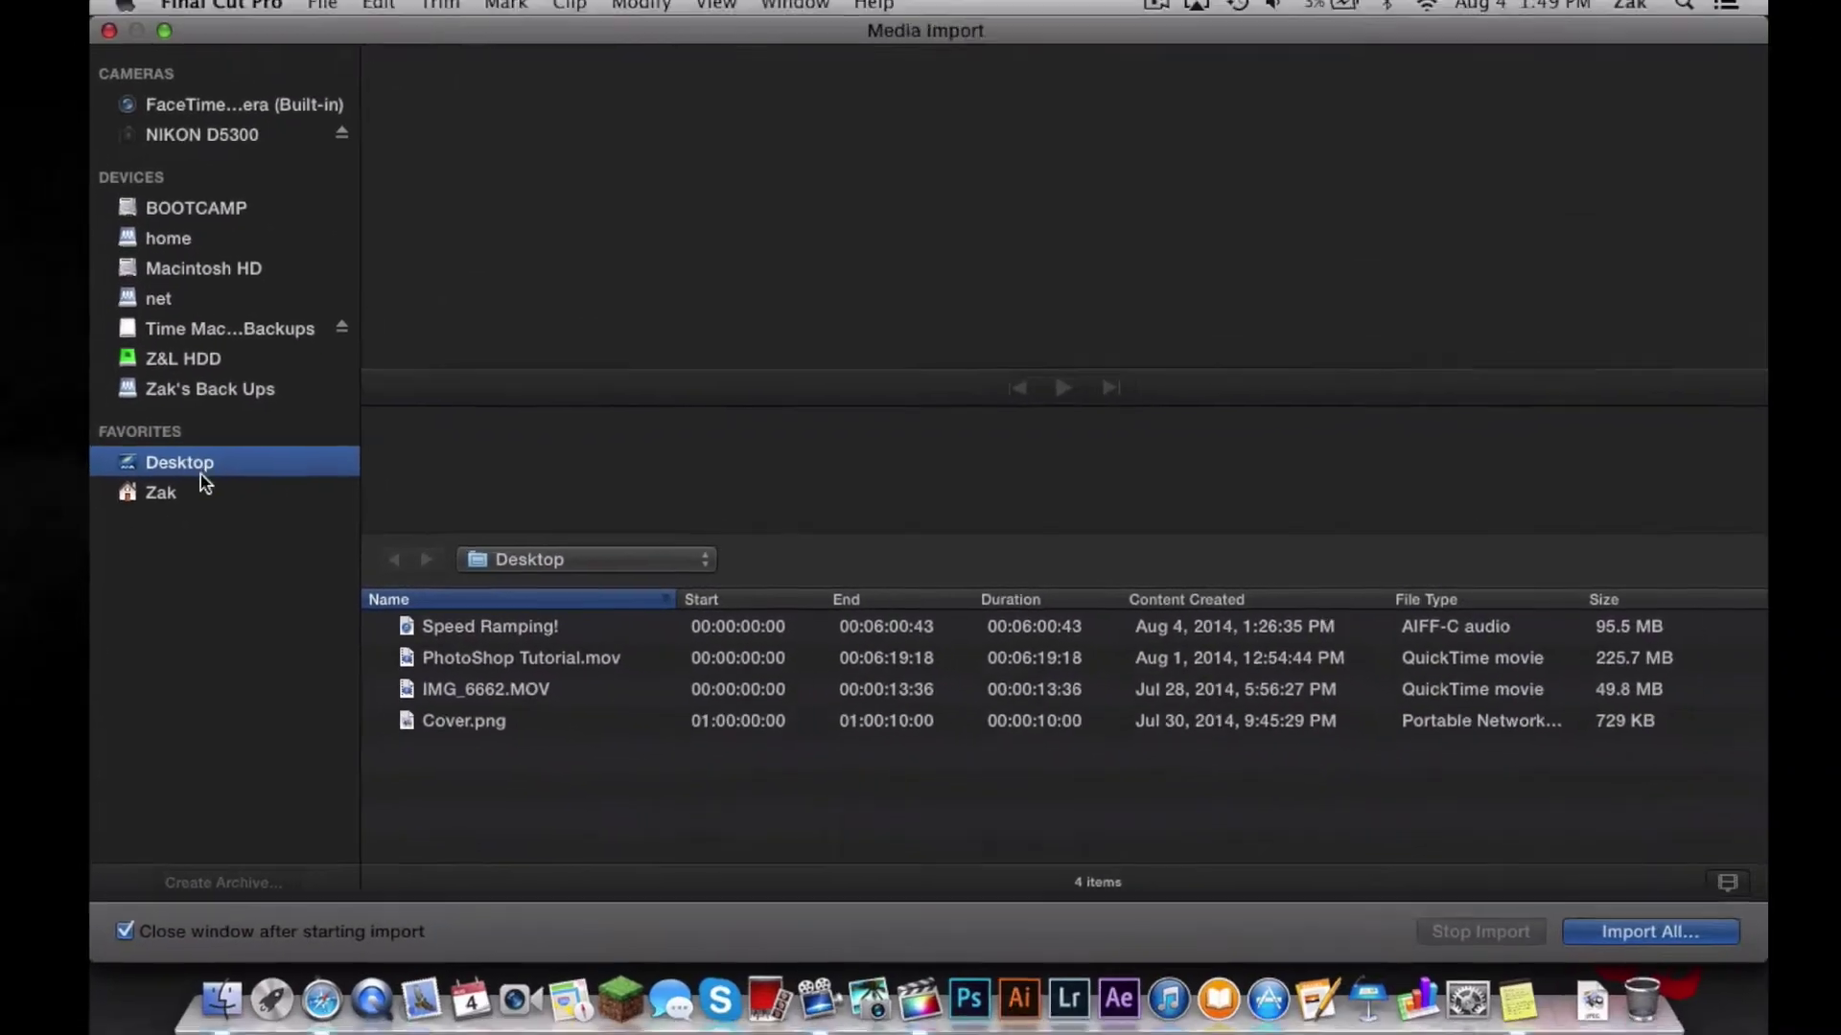
{"action": "left_click", "coordinate": [485, 691]}
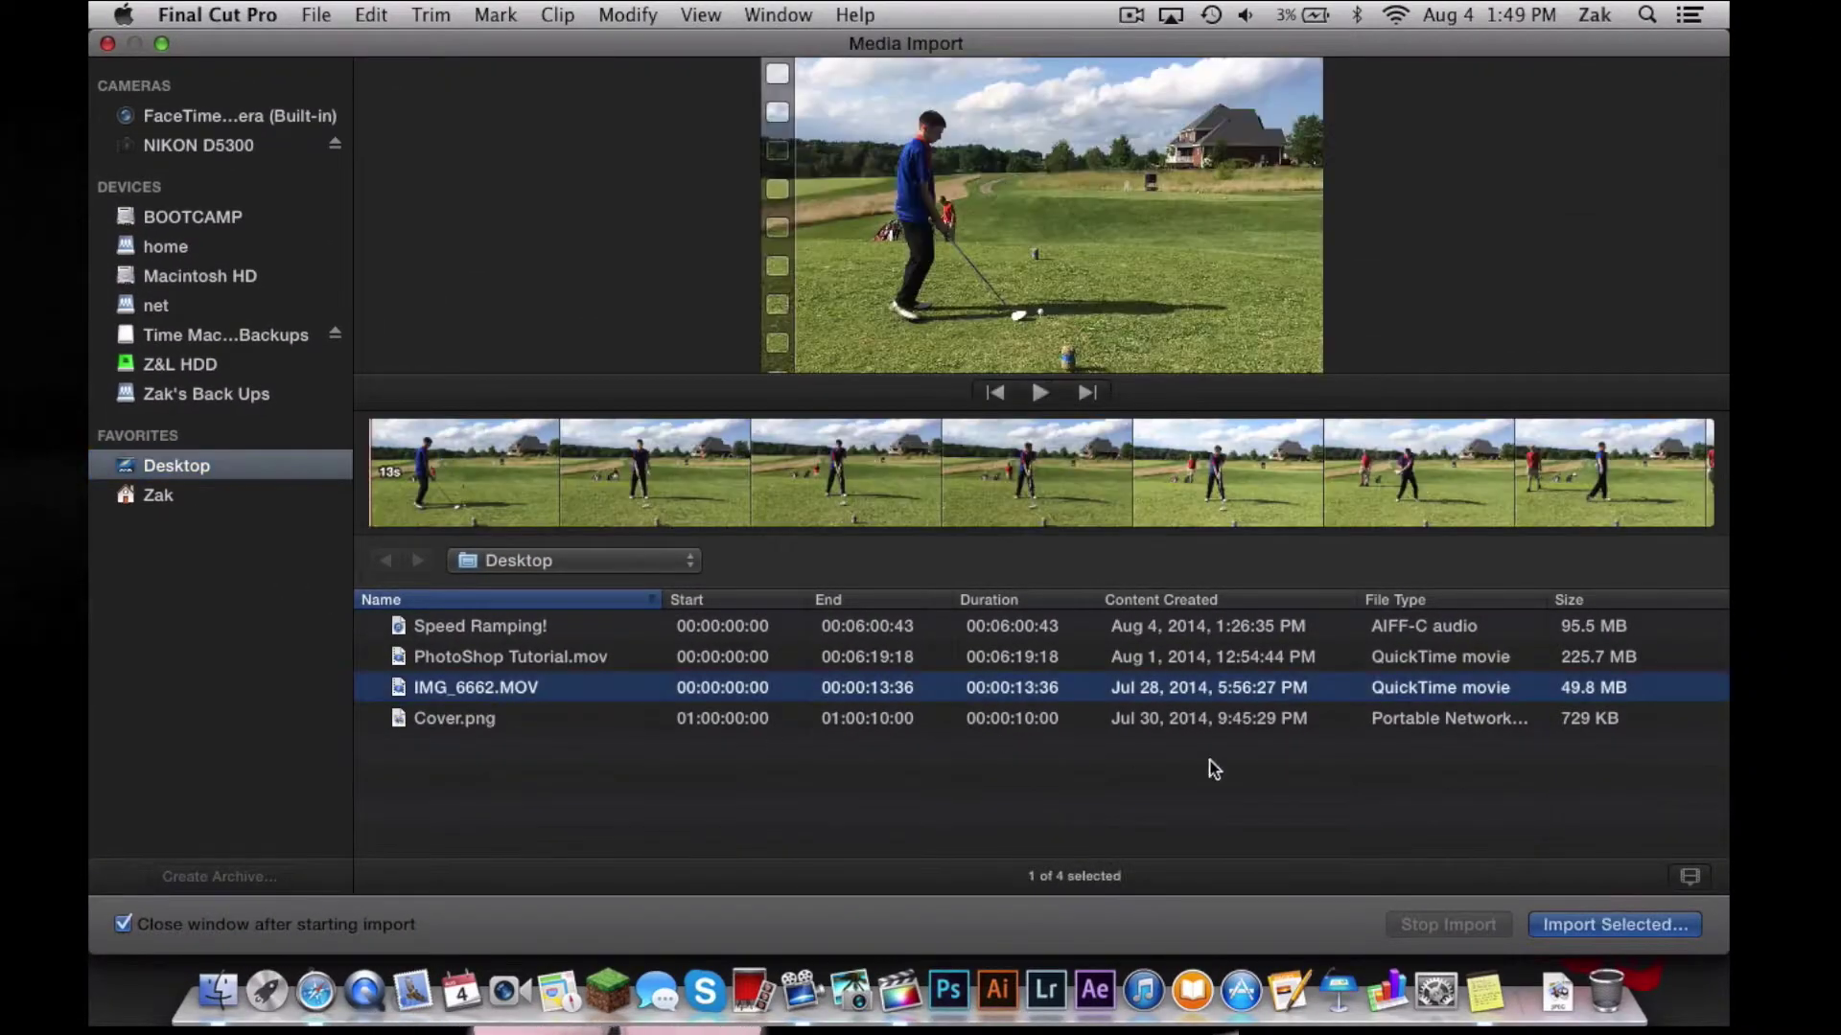
{"action": "left_click", "coordinate": [1584, 918]}
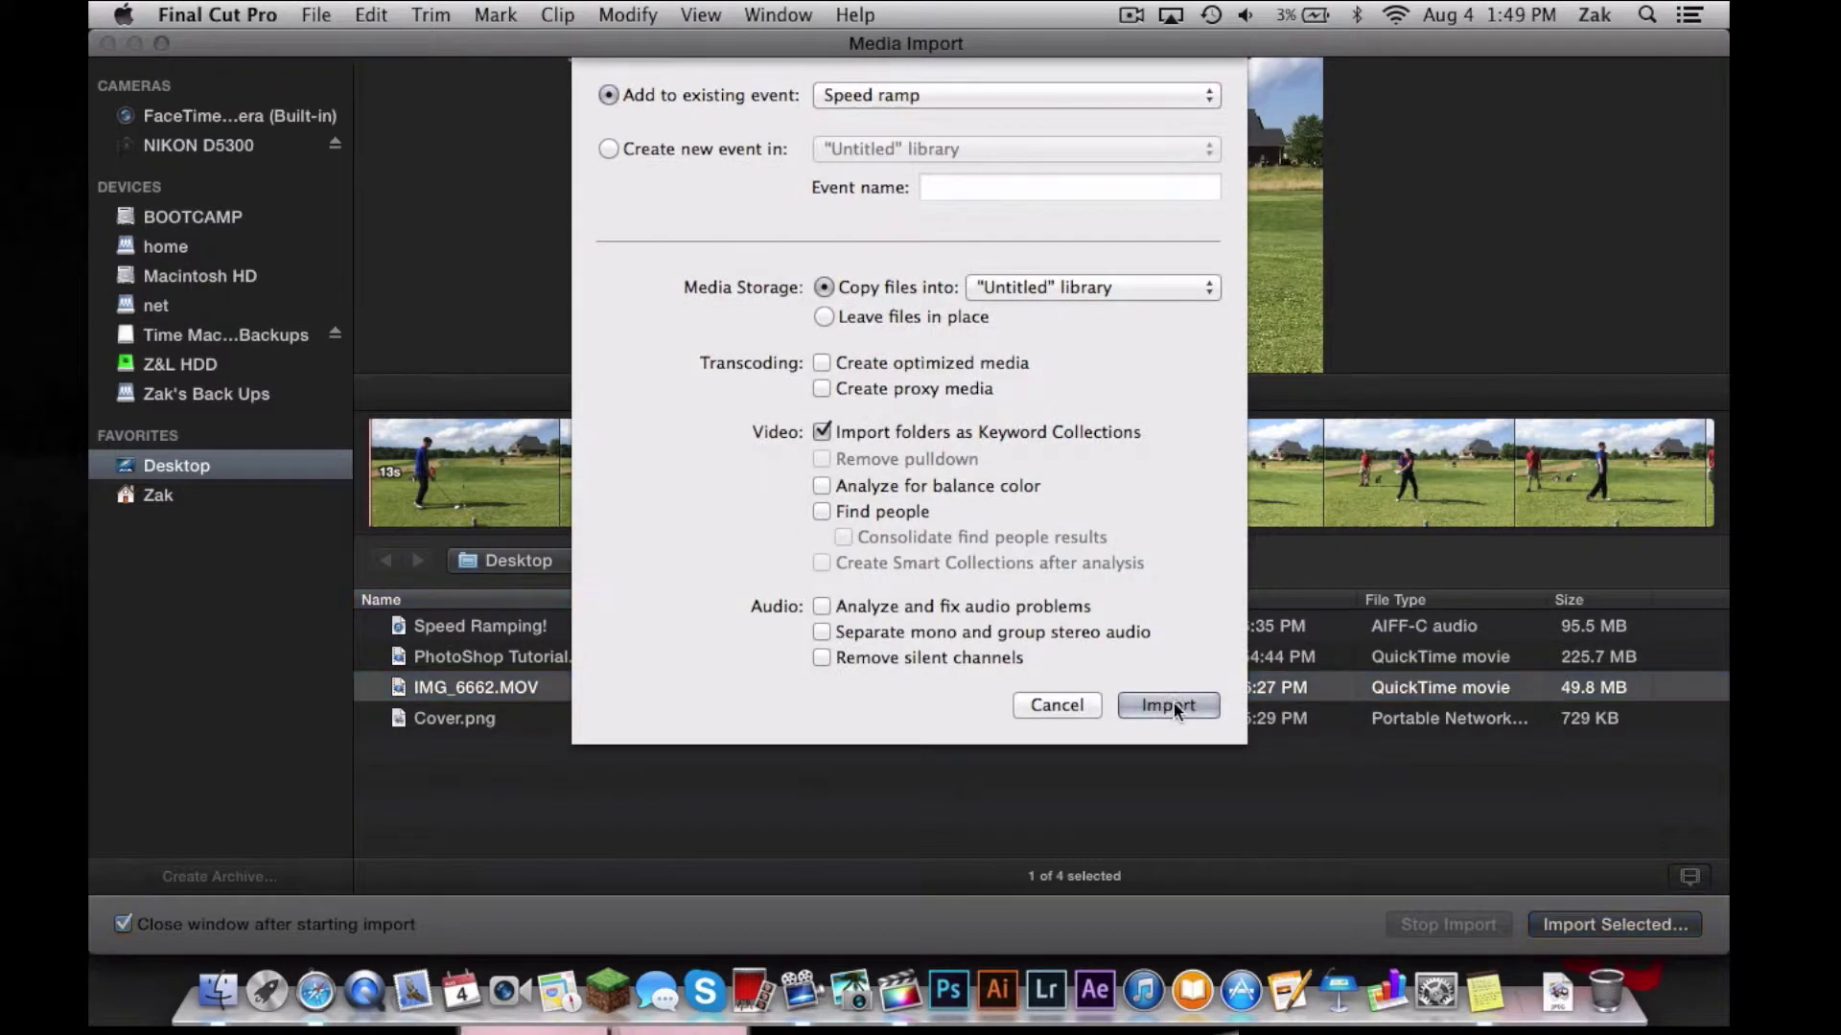
{"action": "key", "text": "Return"}
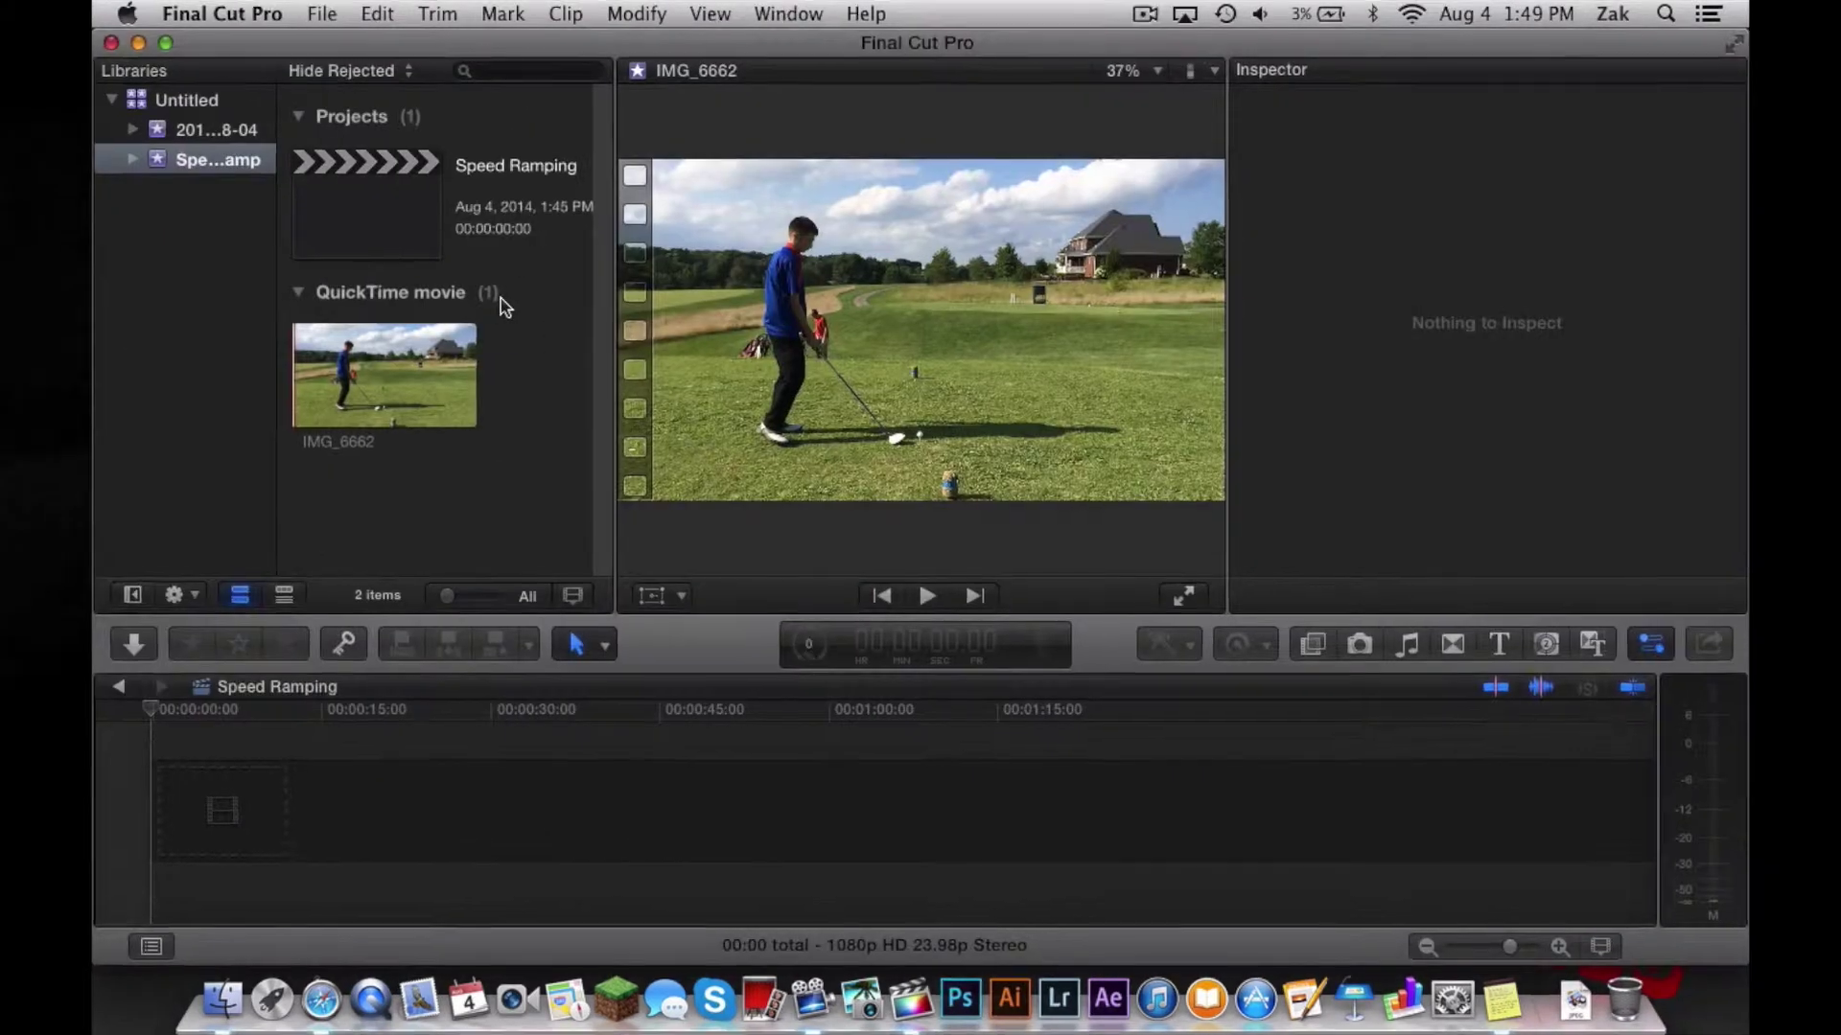
Step: Drag the IMG_6662 golf clip from the browser into the empty Speed Ramping timeline
{"action": "left_click", "coordinate": [395, 371]}
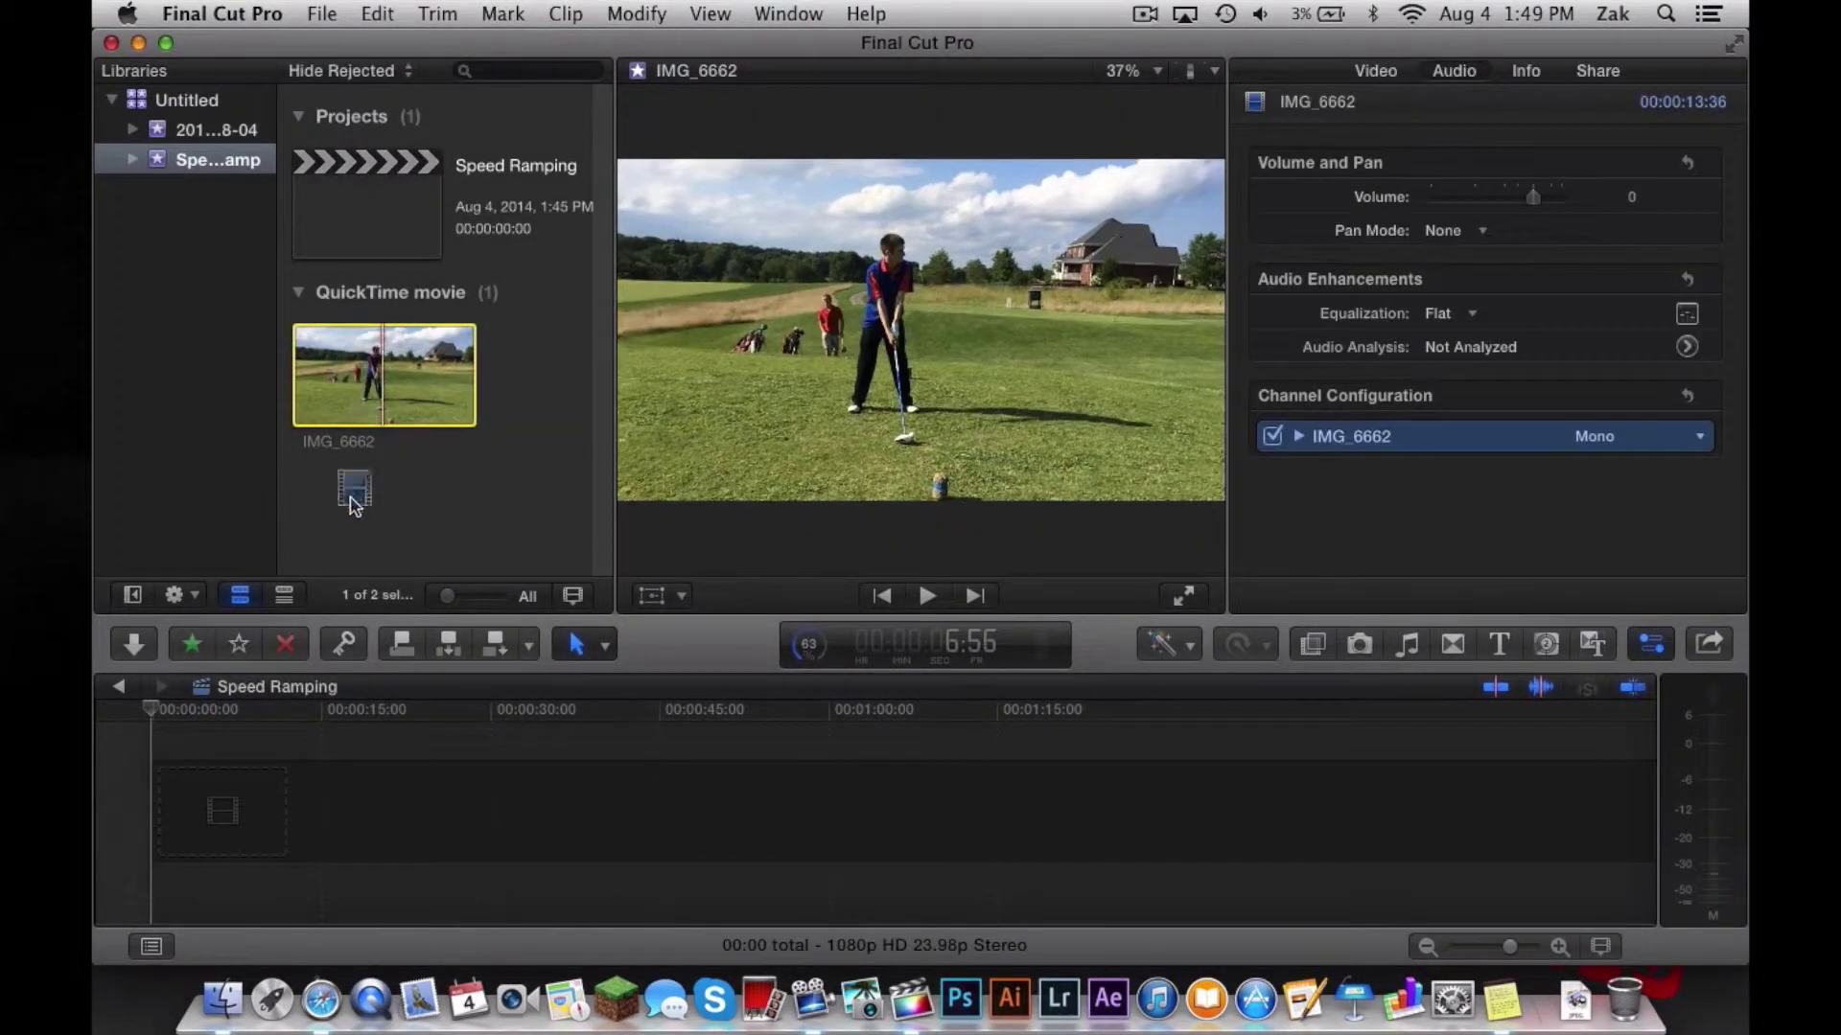
{"action": "left_click_drag", "start_coordinate": [355, 505], "coordinate": [192, 810]}
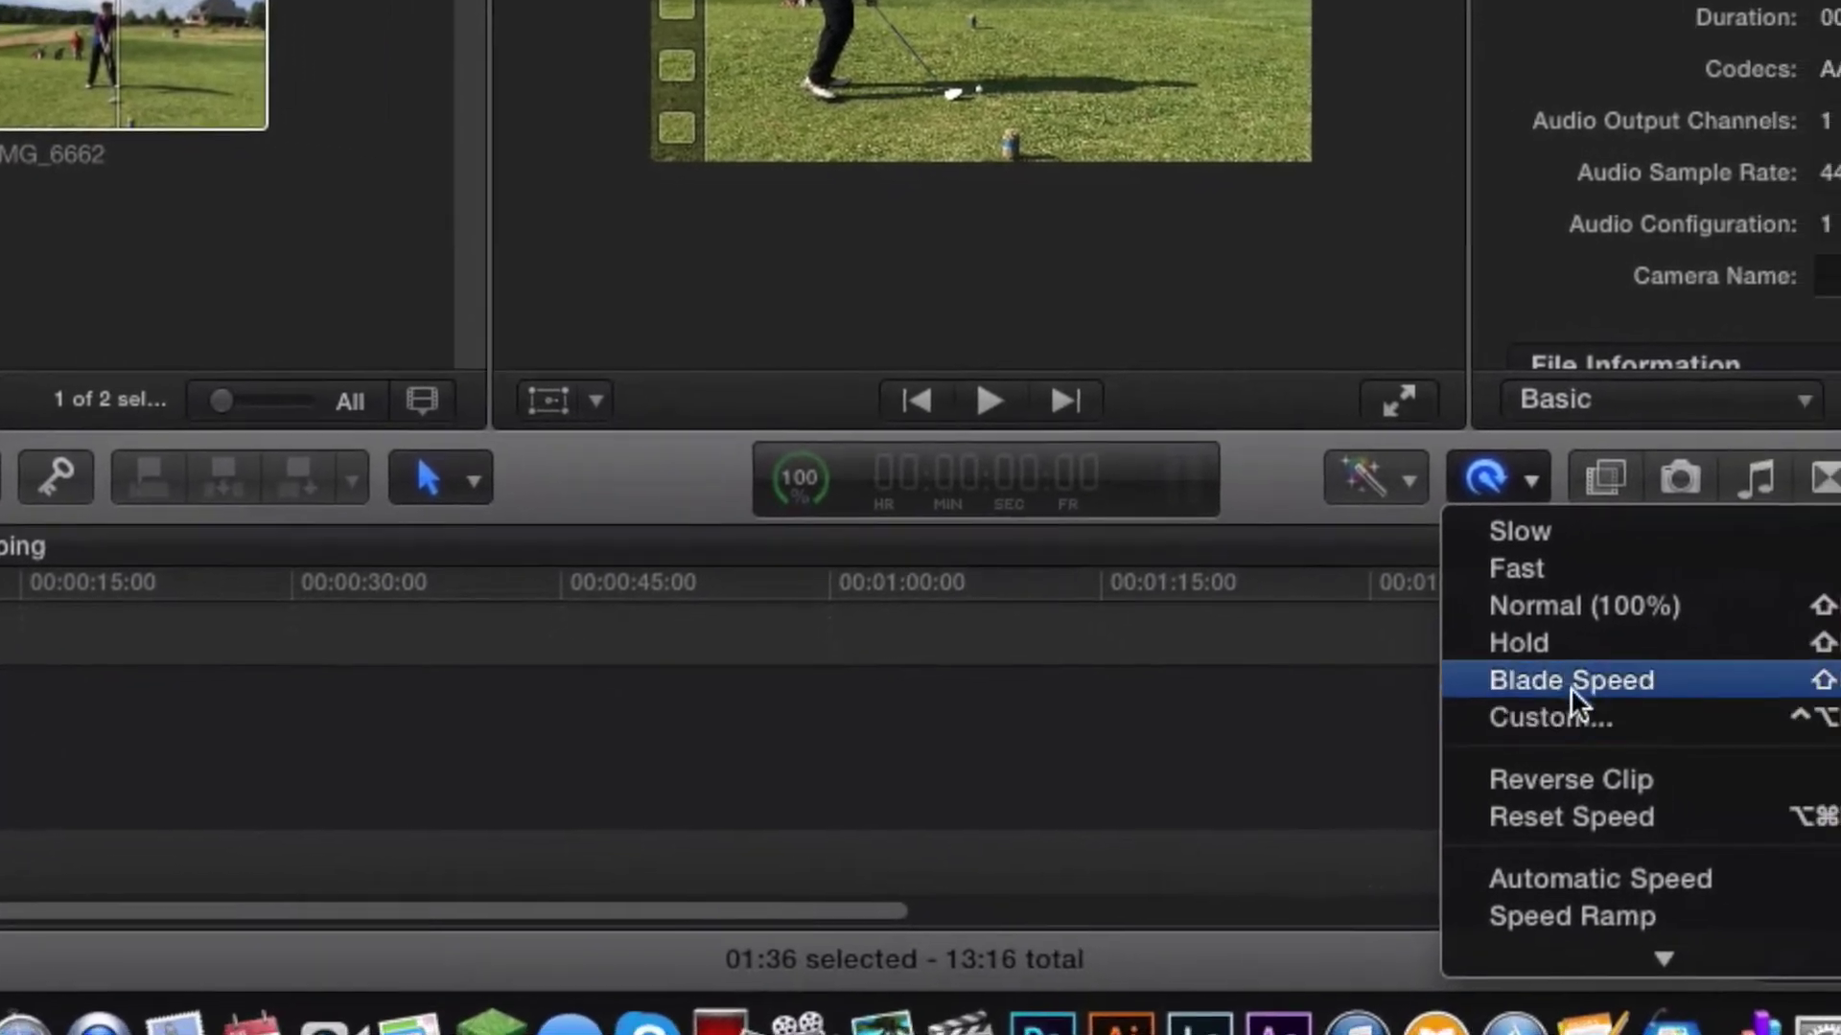
Step: Apply a Speed Ramp to 0% across the selected range of the golf clip
{"action": "mouse_move", "coordinate": [1608, 925]}
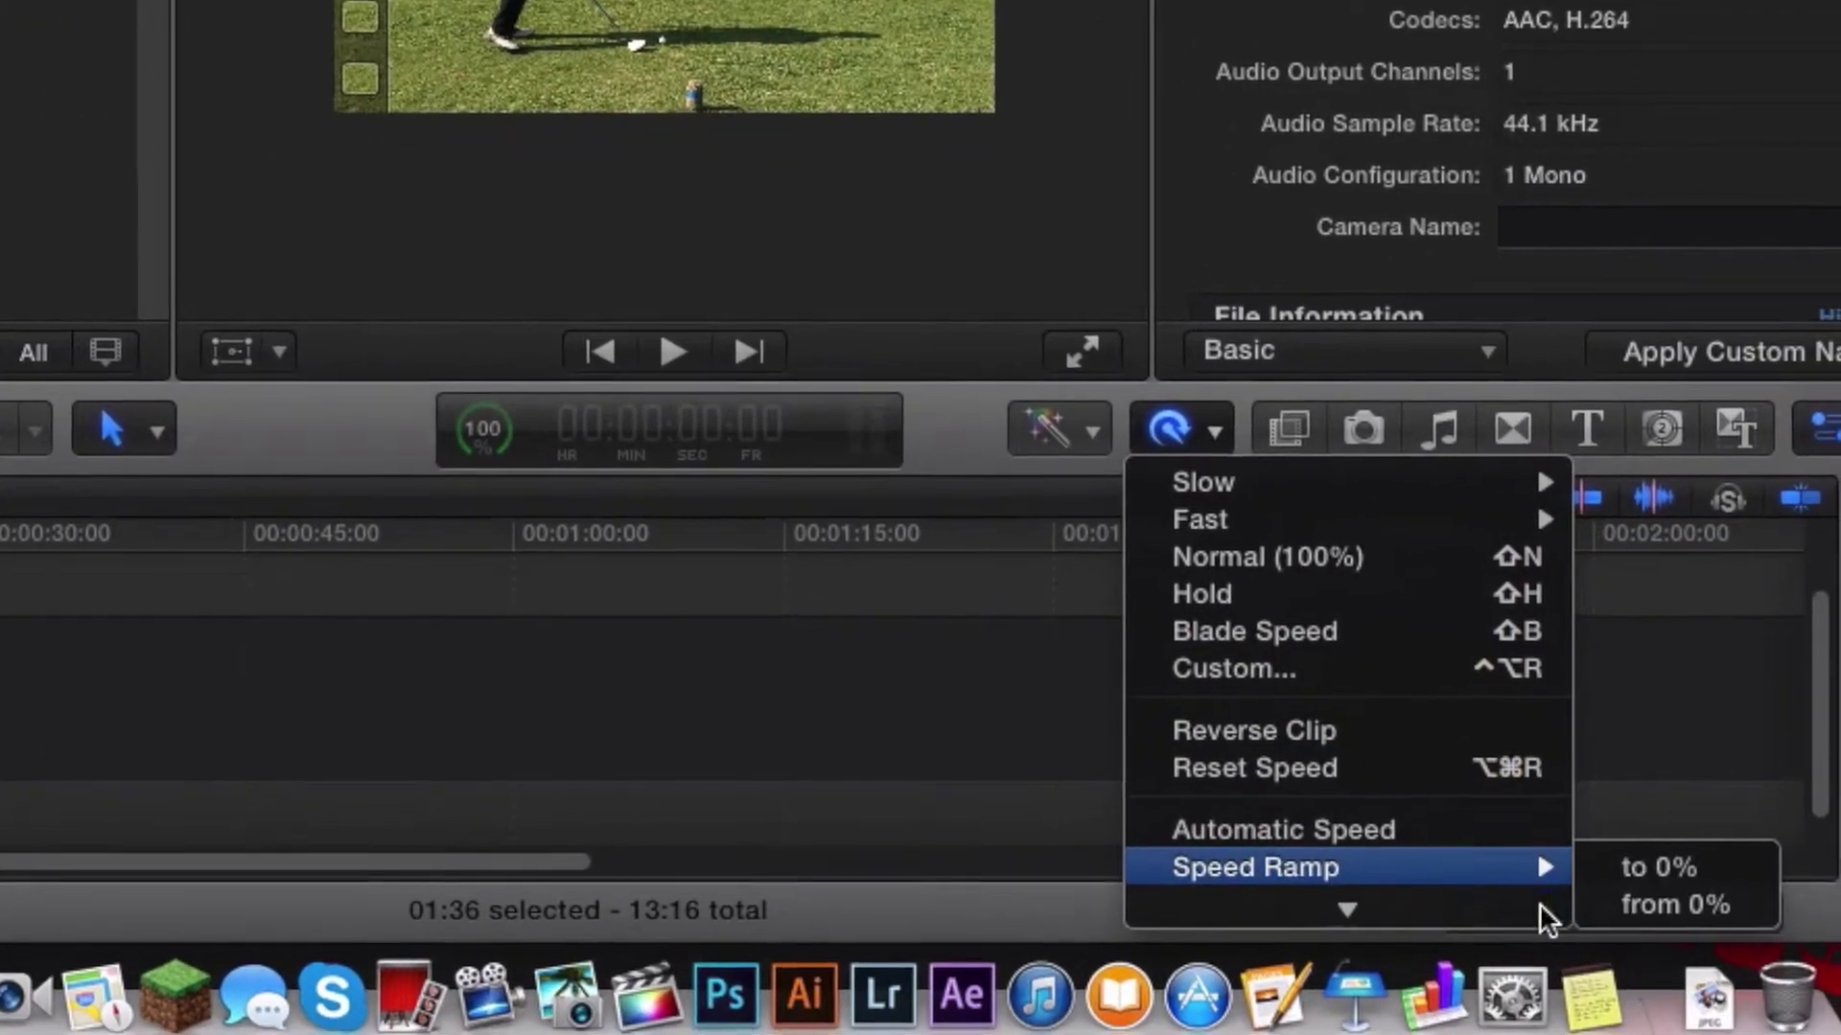
{"action": "left_click", "coordinate": [1630, 867]}
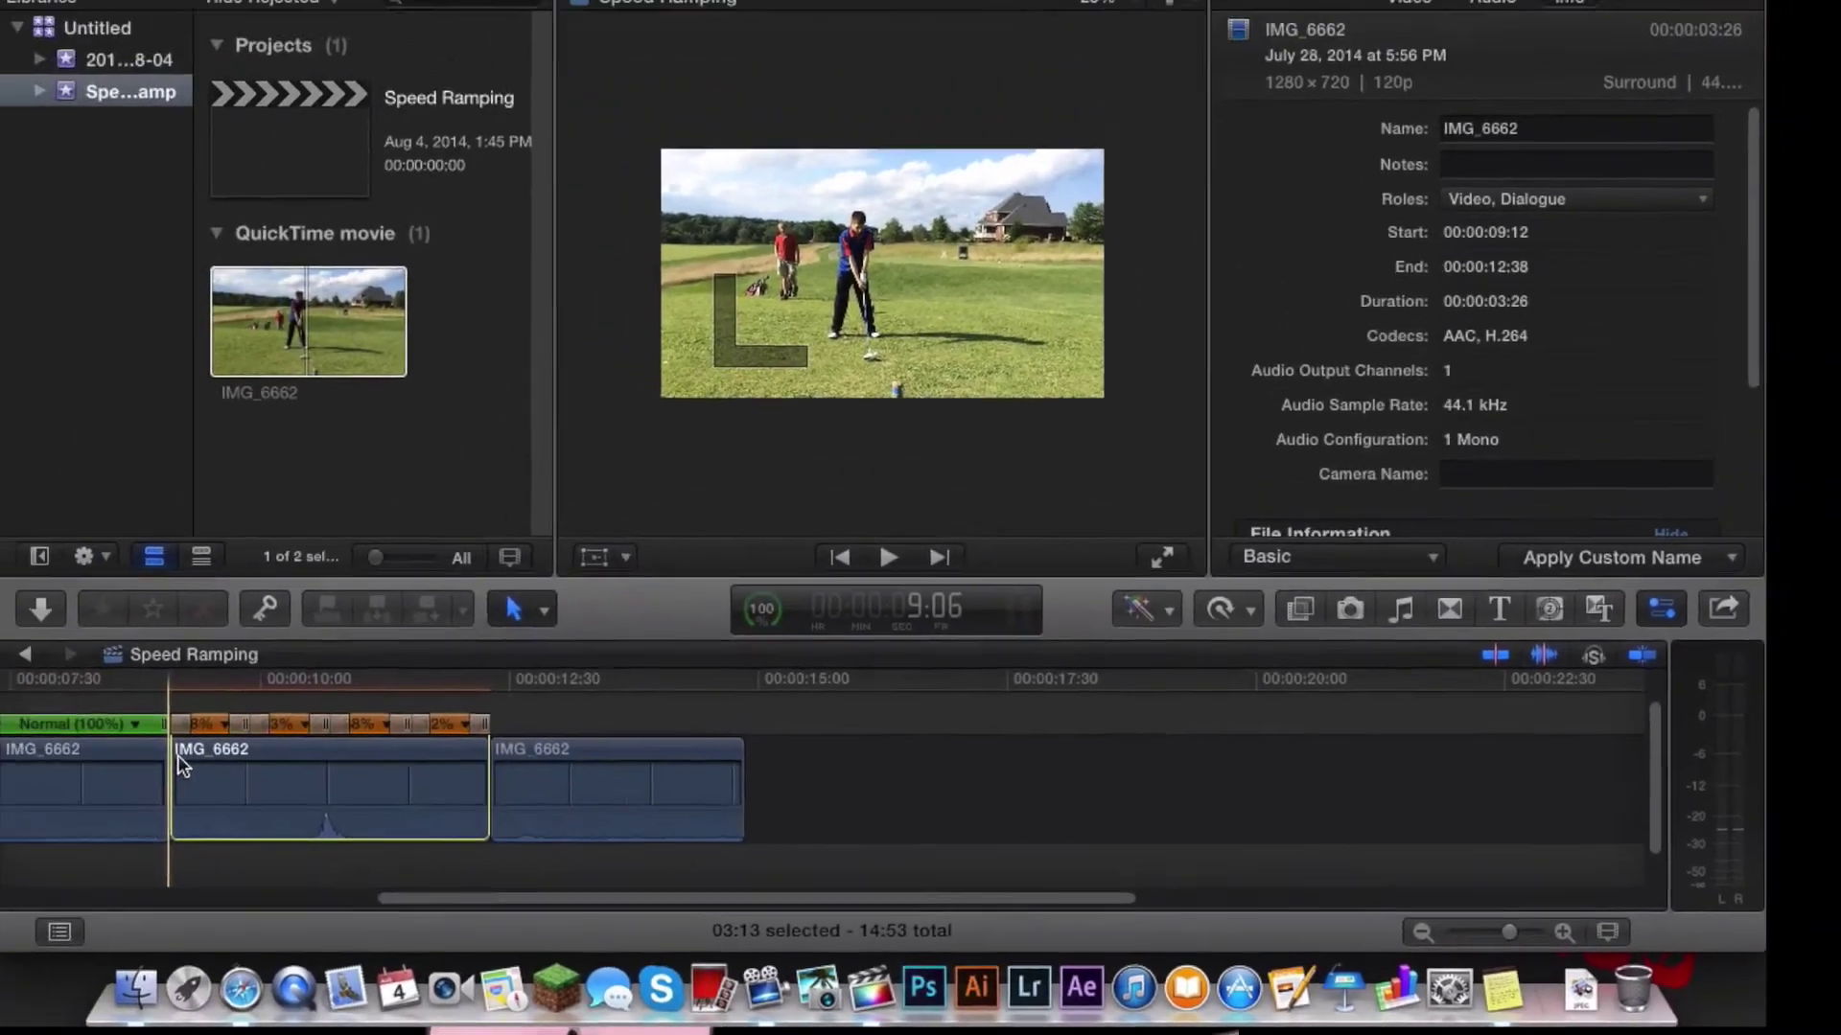
{"action": "key", "text": "super+equal"}
{"action": "key", "text": "super+equal"}
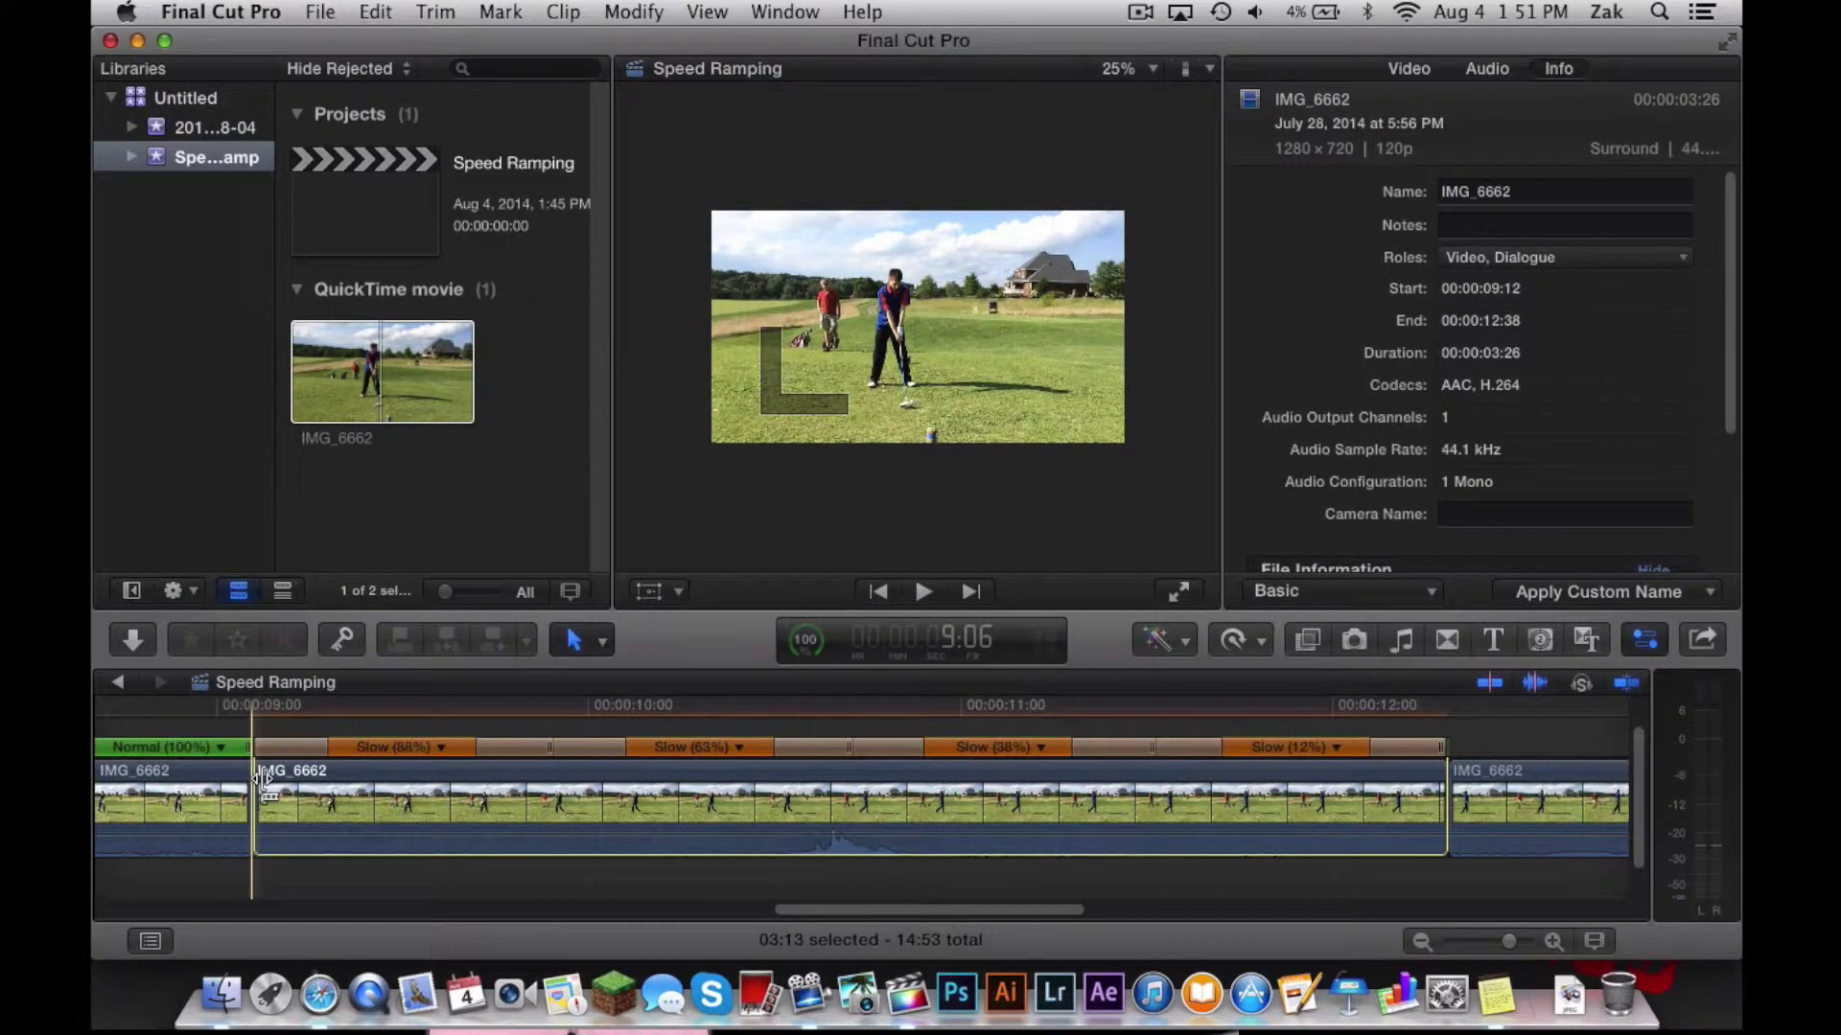
Step: Change the Slow (63%) middle section to Slow 25%
{"action": "left_click", "coordinate": [739, 748]}
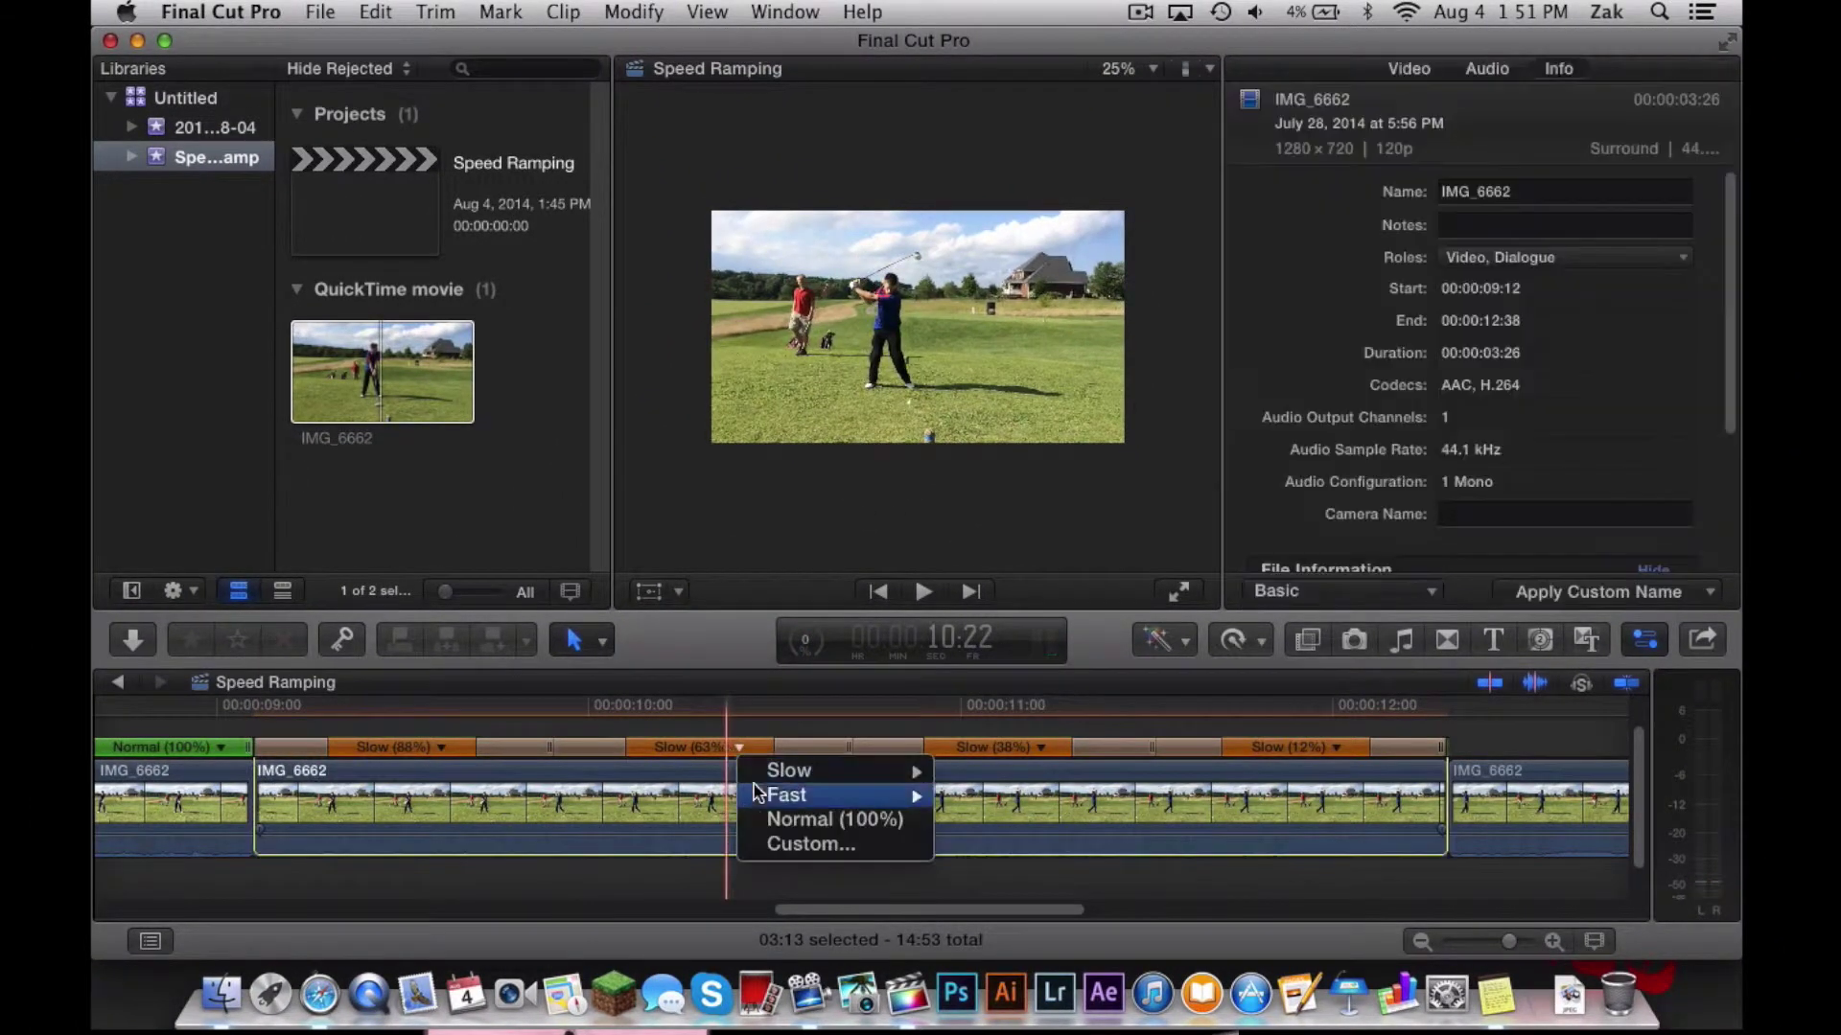
{"action": "mouse_move", "coordinate": [833, 786]}
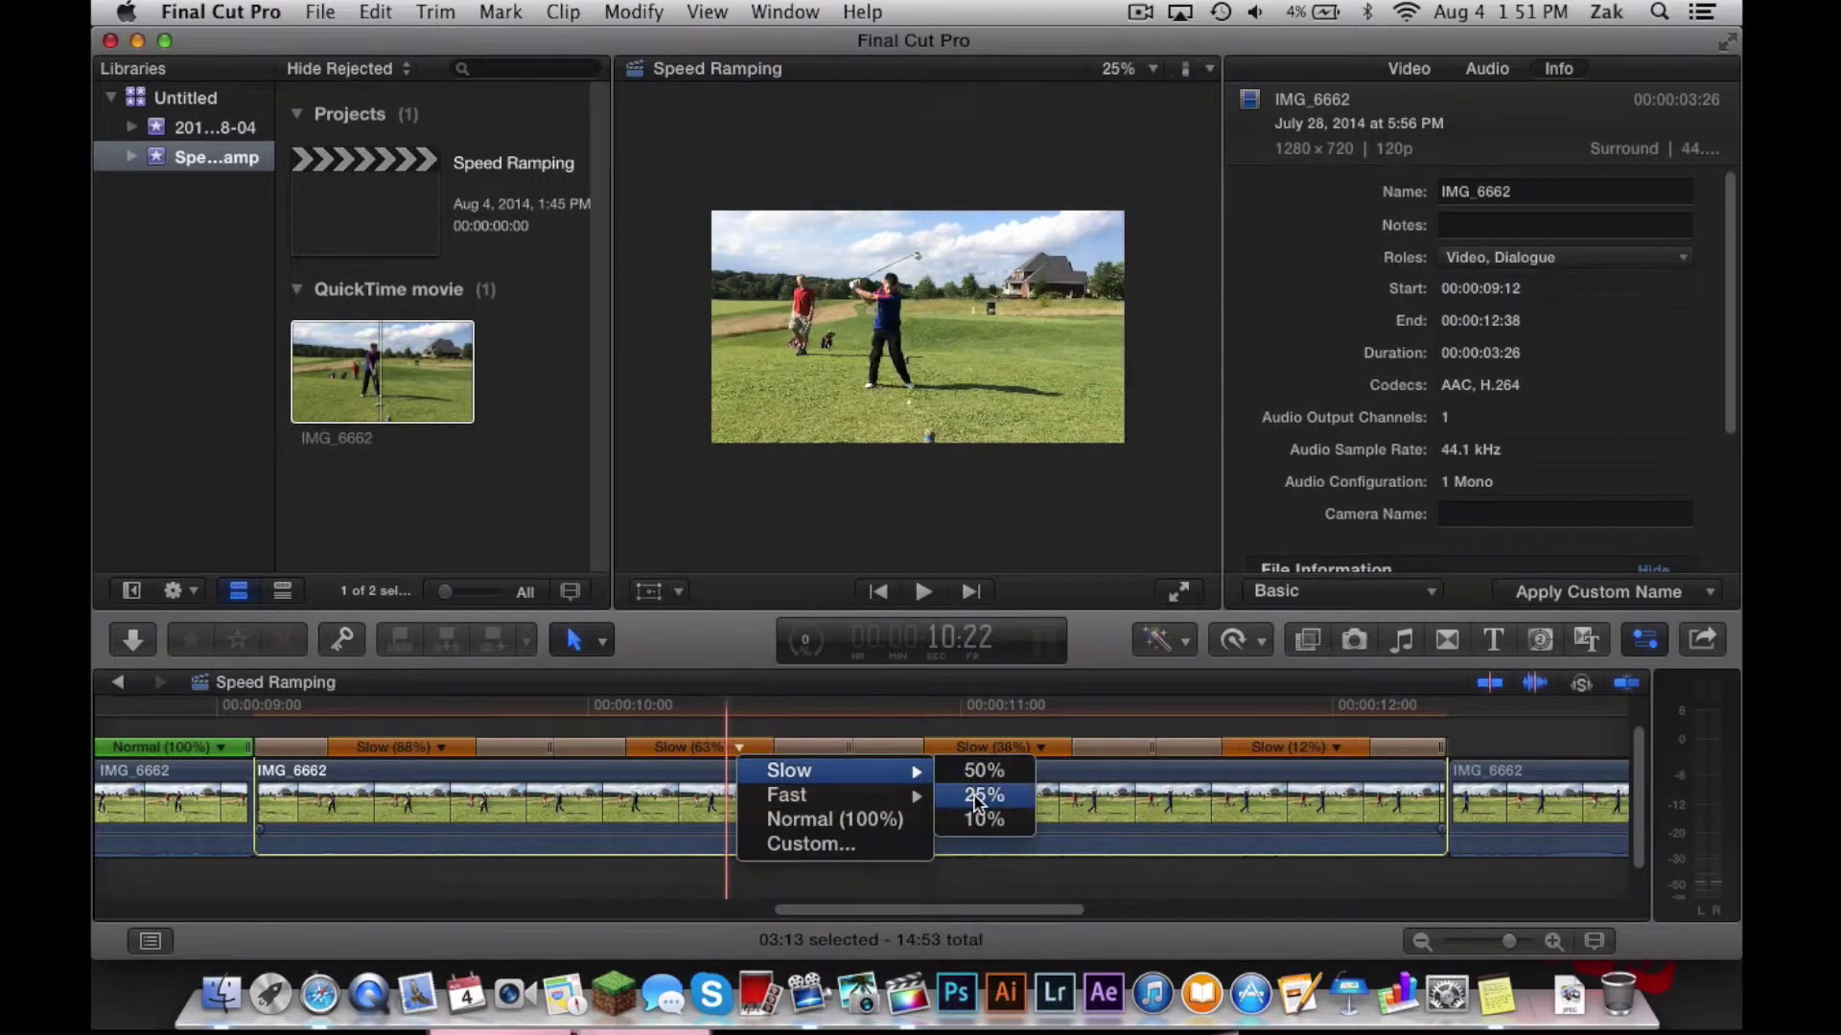
{"action": "left_click", "coordinate": [978, 796]}
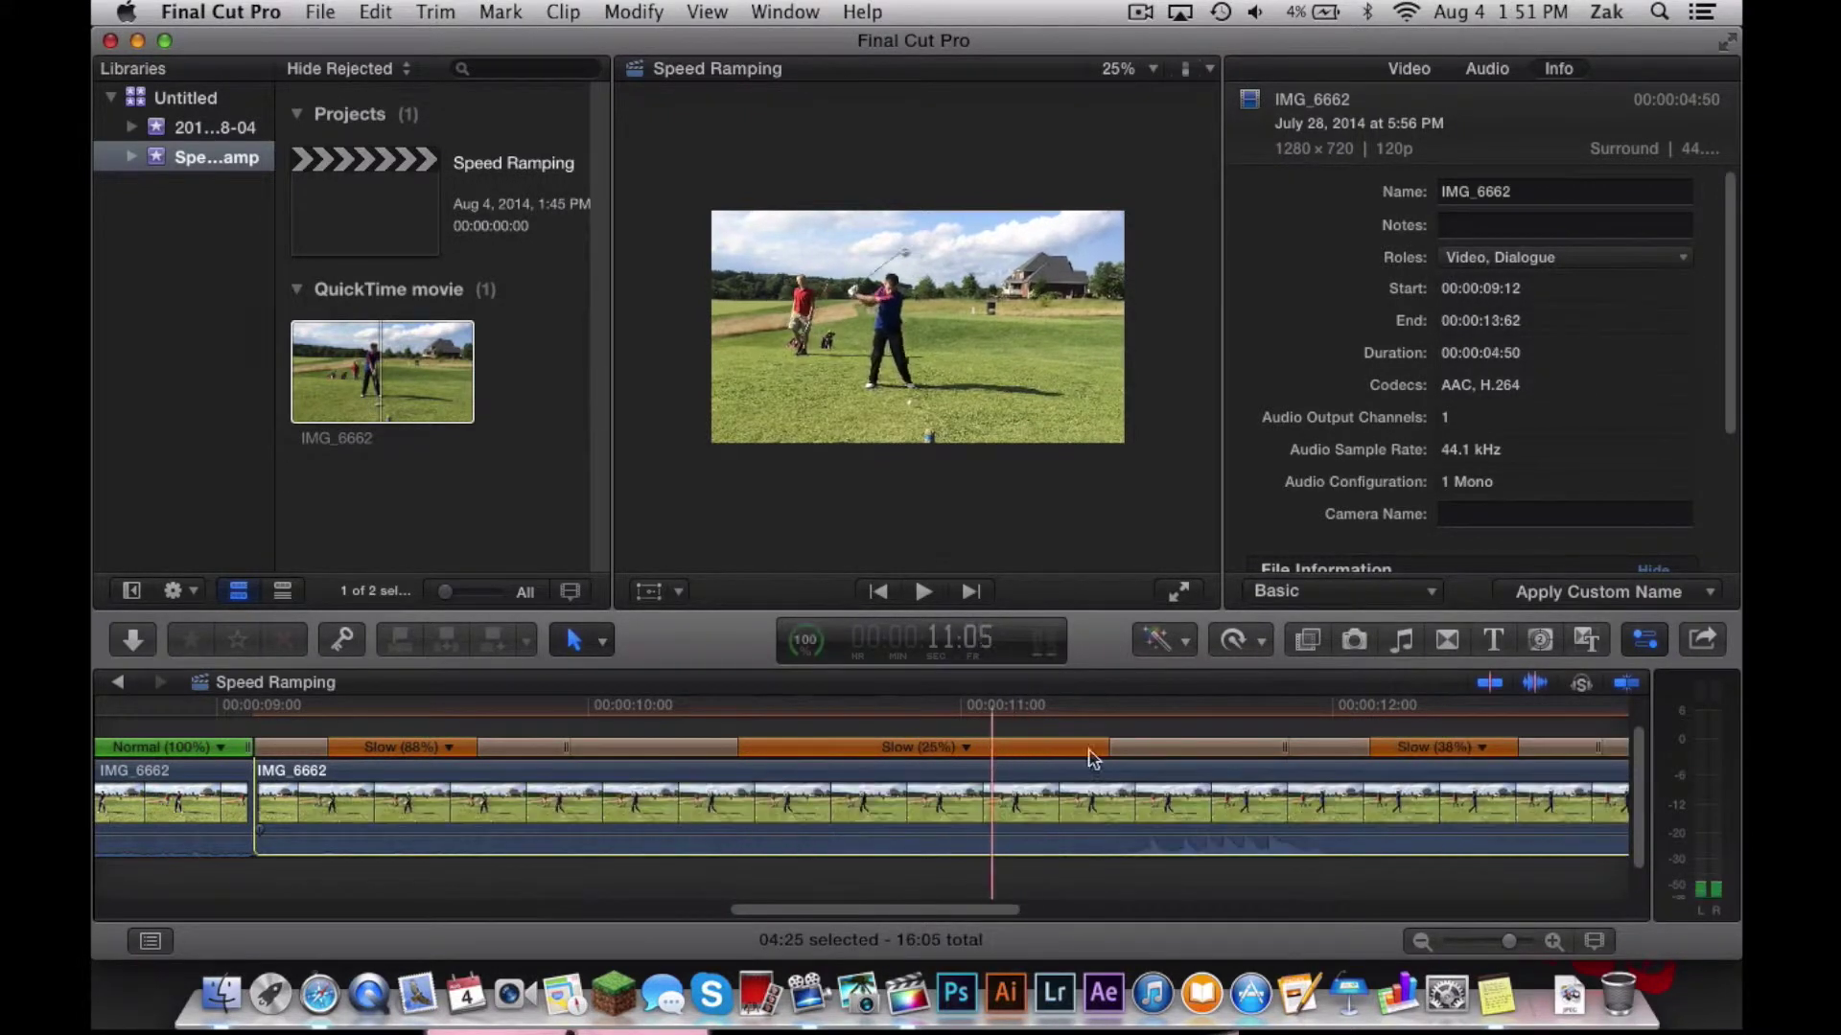
Step: Give the Slow (12%) section a custom 88% rate and play back the ramped swing
{"action": "scroll", "coordinate": [1137, 794], "scroll_direction": "right", "scroll_amount": 3}
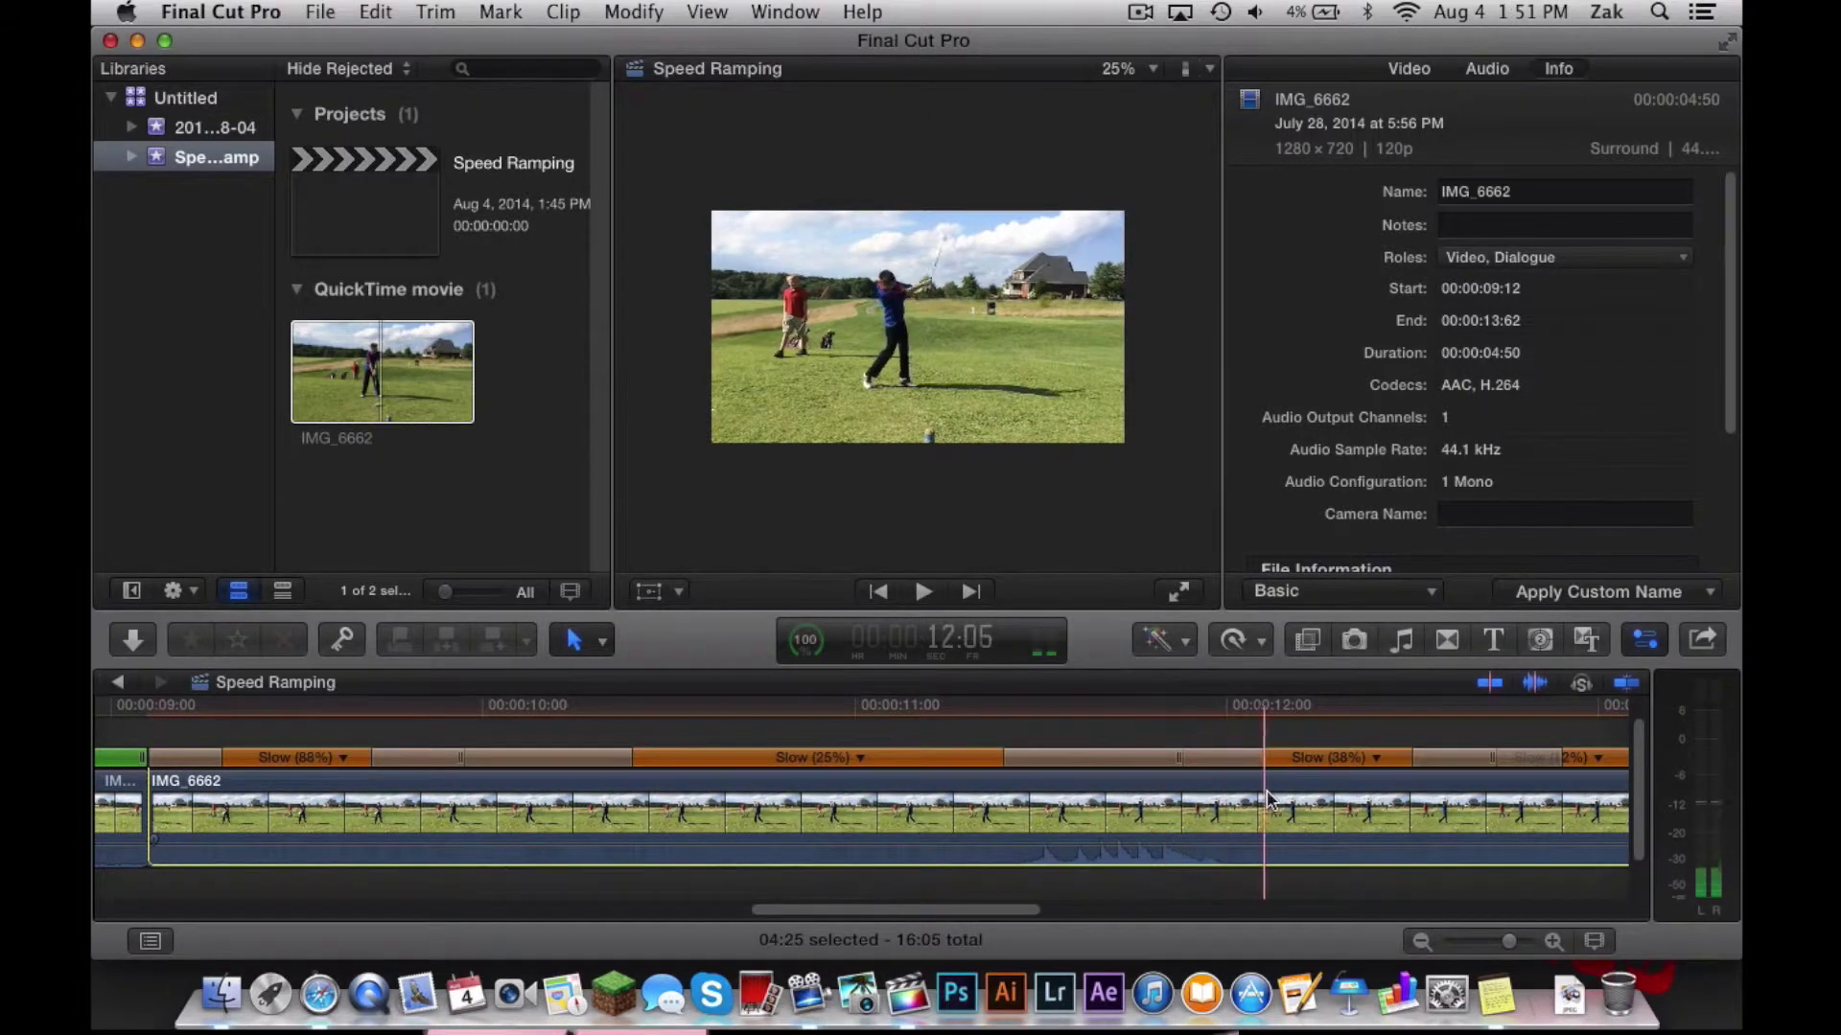
{"action": "scroll", "coordinate": [1237, 804], "scroll_direction": "right", "scroll_amount": 5}
{"action": "scroll", "coordinate": [1237, 803], "scroll_direction": "right", "scroll_amount": 2}
{"action": "left_click", "coordinate": [1259, 745]}
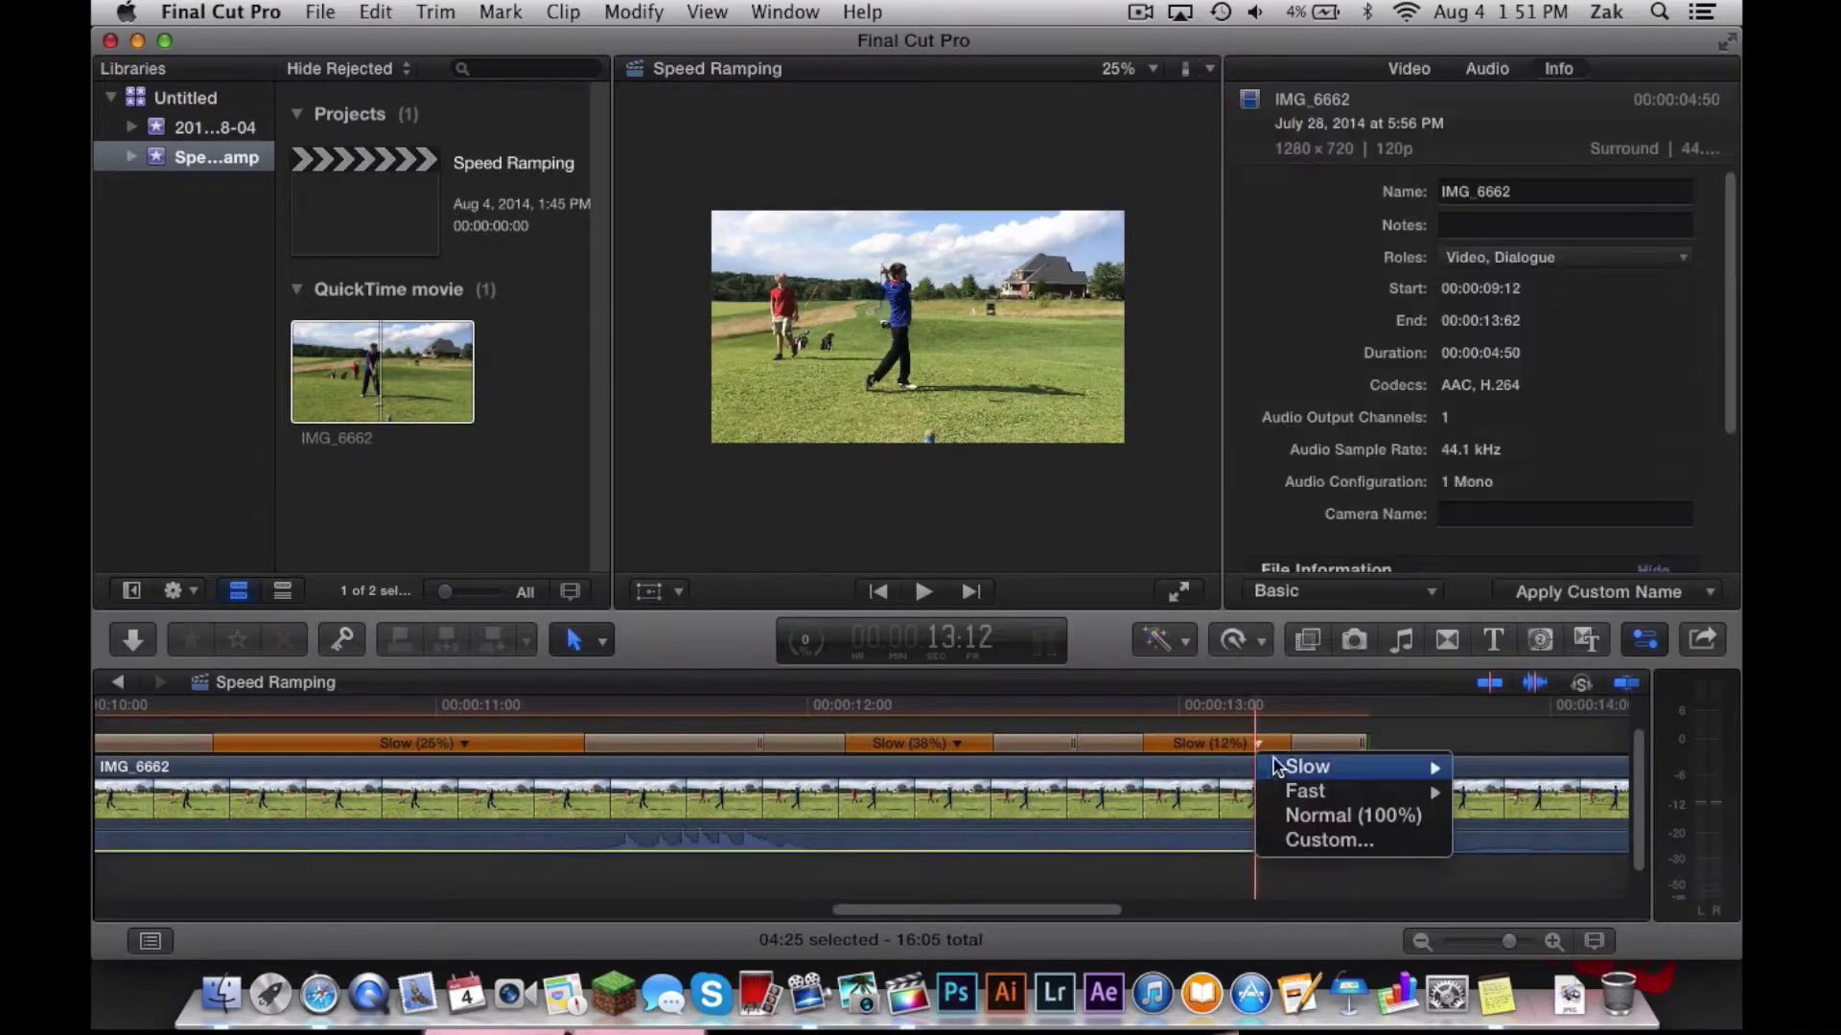
{"action": "left_click", "coordinate": [1303, 838]}
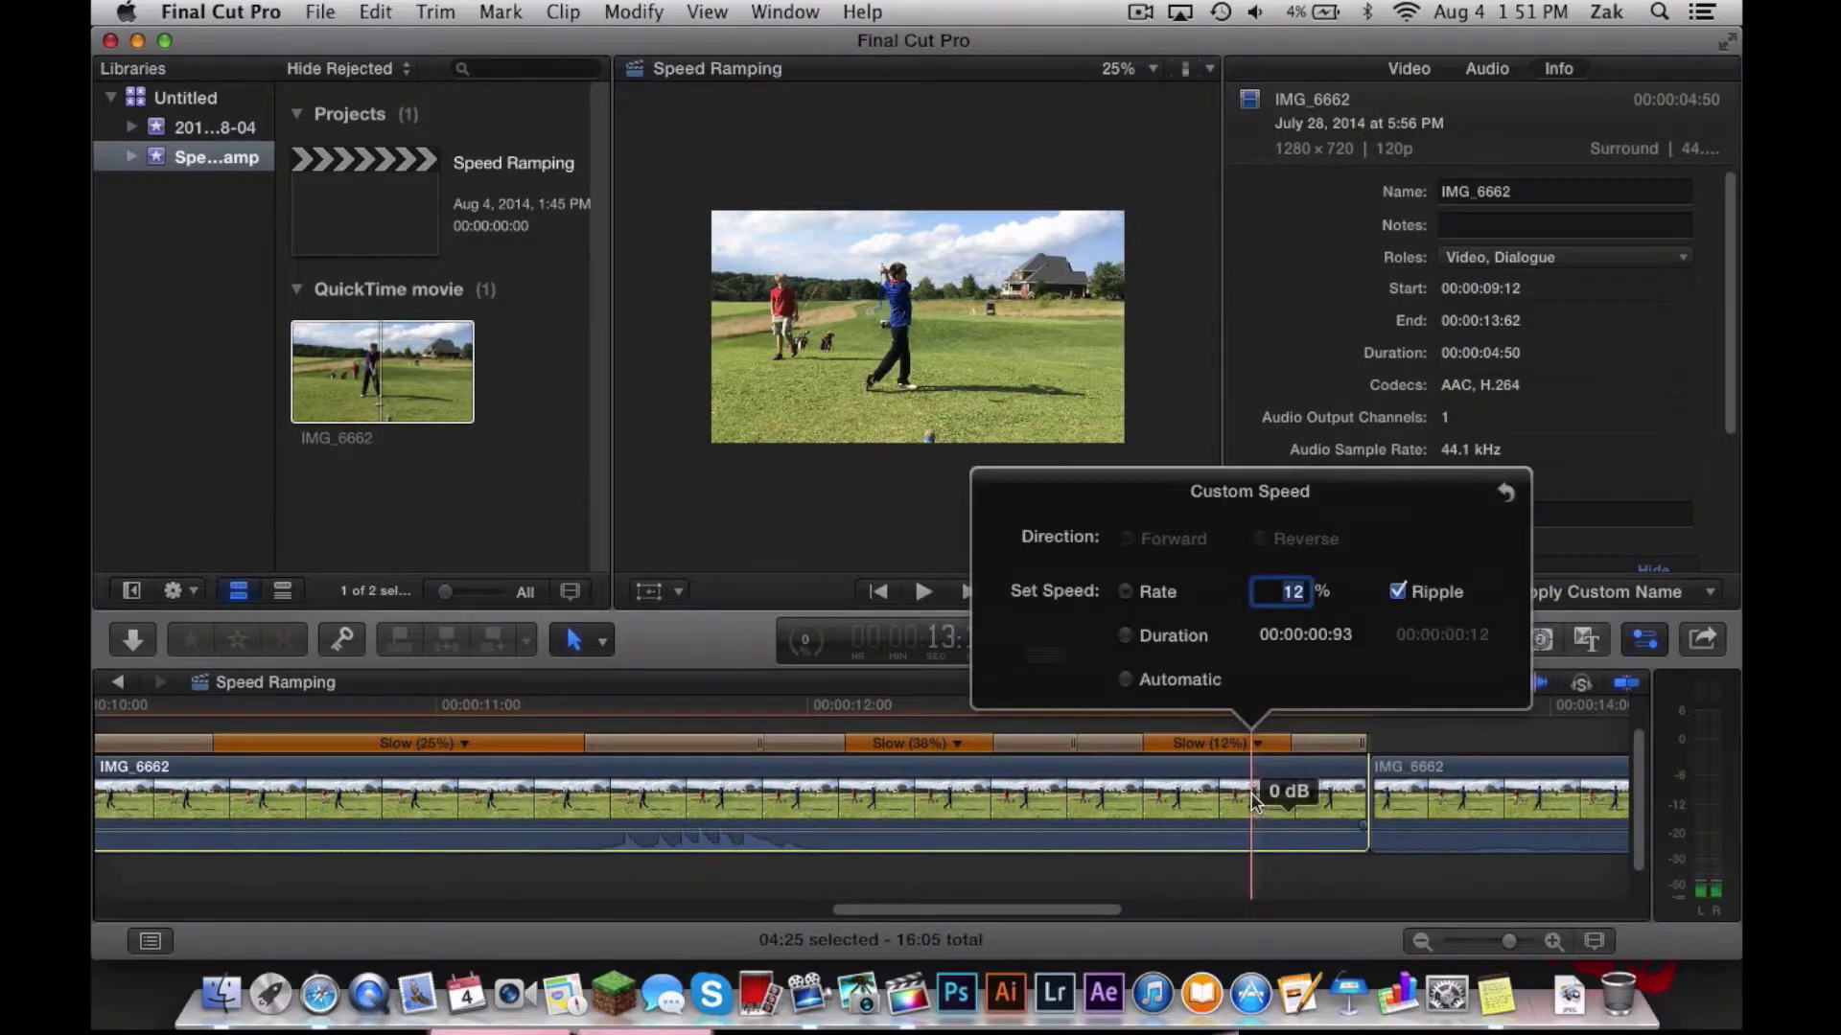
{"action": "type", "text": "88"}
{"action": "key", "text": "Return"}
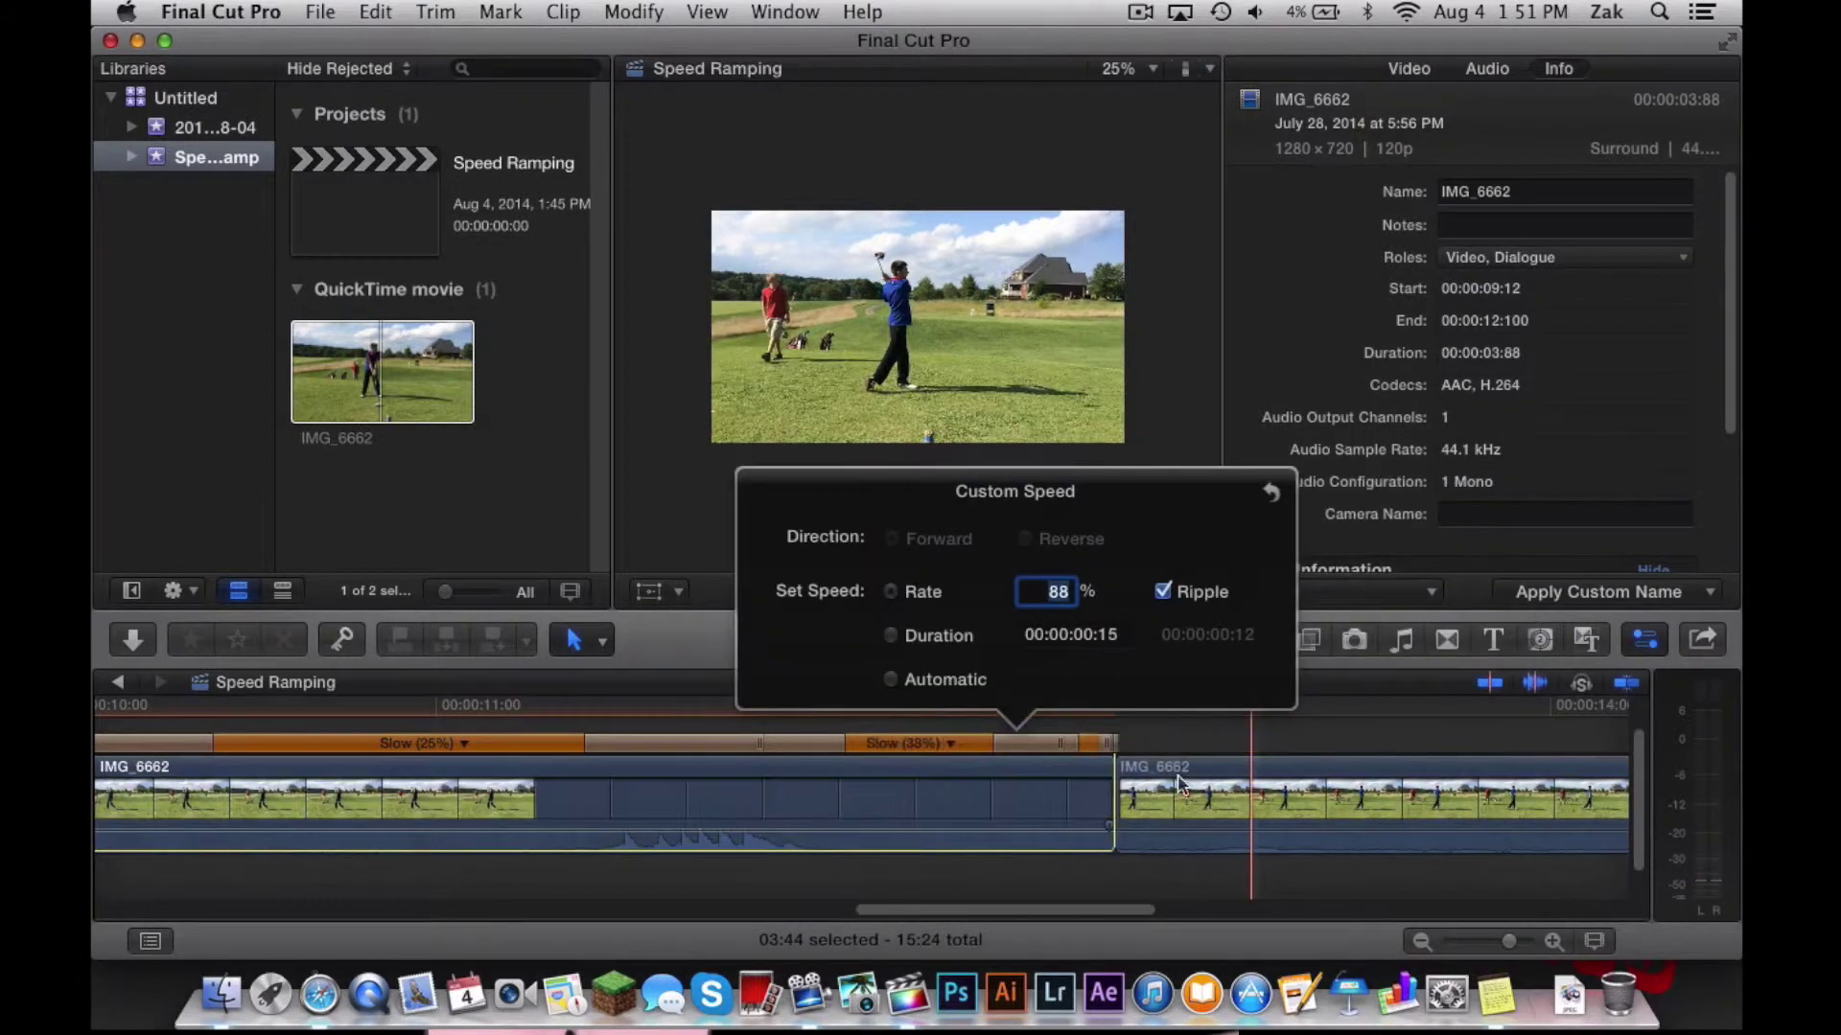
{"action": "left_click", "coordinate": [976, 868]}
{"action": "scroll", "coordinate": [739, 824], "scroll_direction": "left", "scroll_amount": 5}
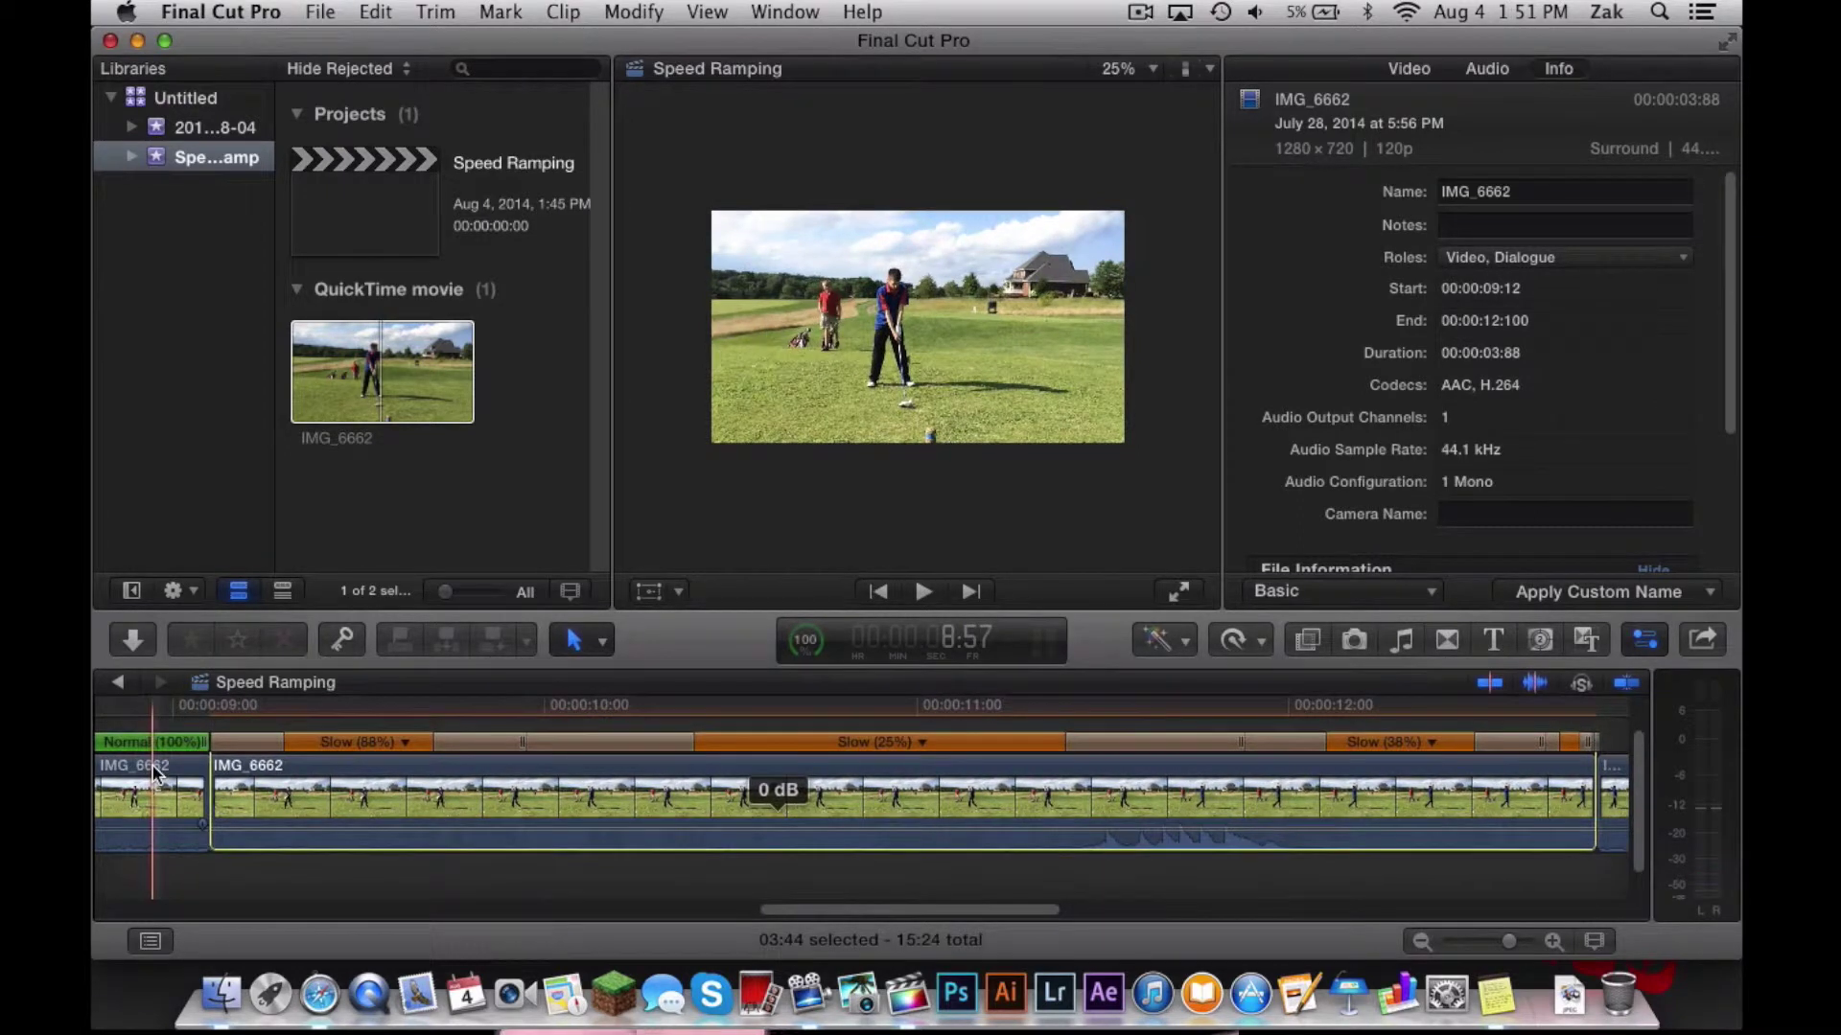
{"action": "key", "text": "space"}
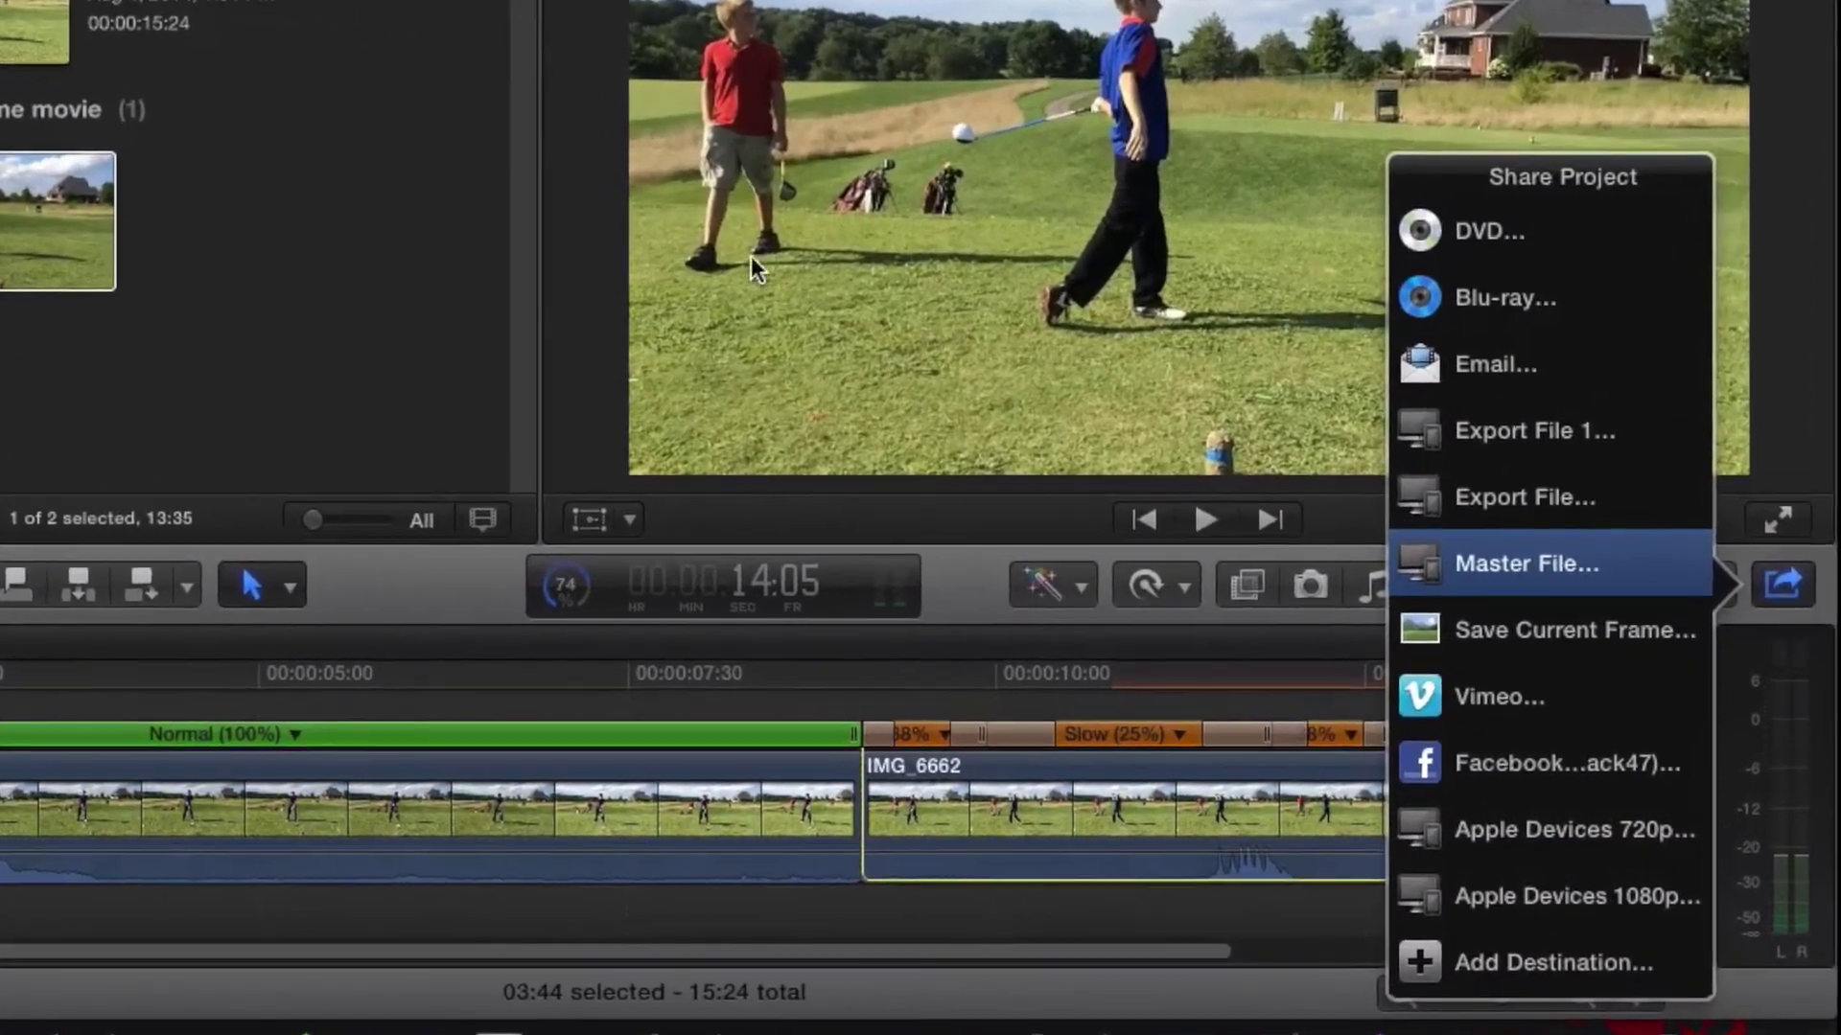
Step: Start a Master File export titled Speed Ramping Baby, keeping 1280 x 720 resolution
{"action": "key", "text": "Return"}
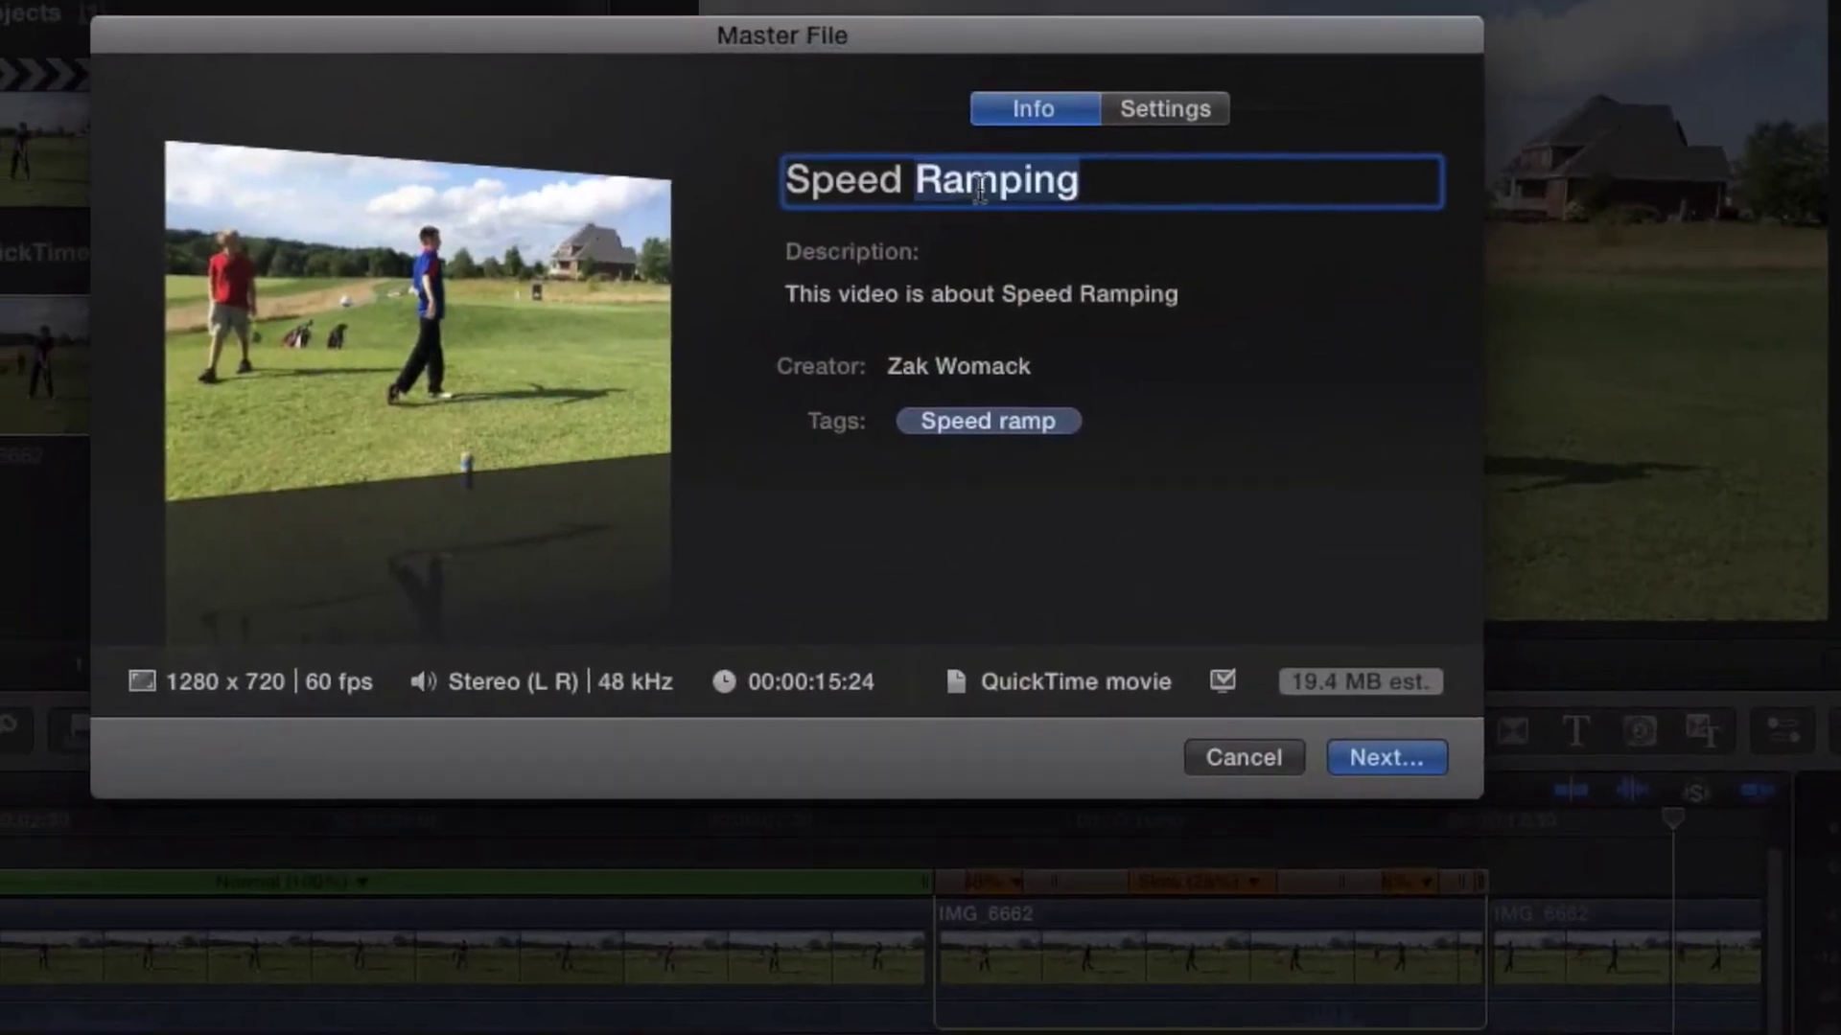
{"action": "left_click", "coordinate": [1114, 185]}
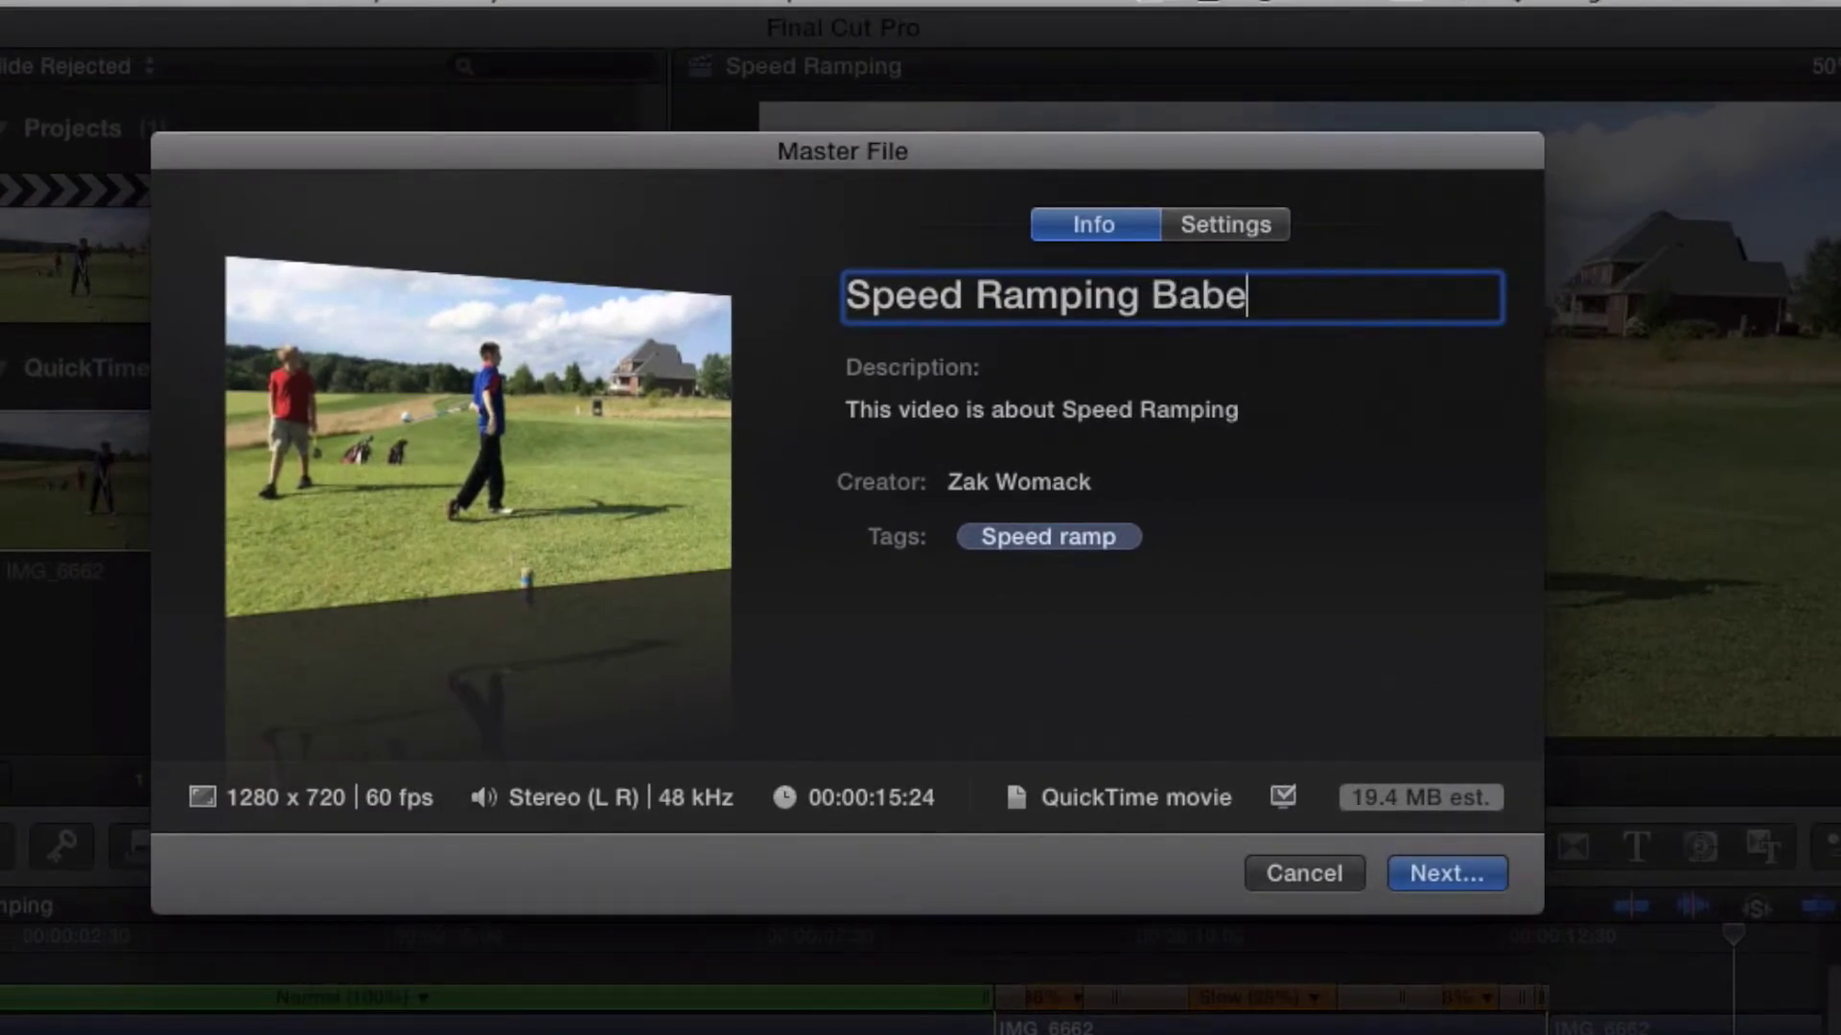
{"action": "type", "text": "Babe"}
{"action": "key", "text": "BackSpace"}
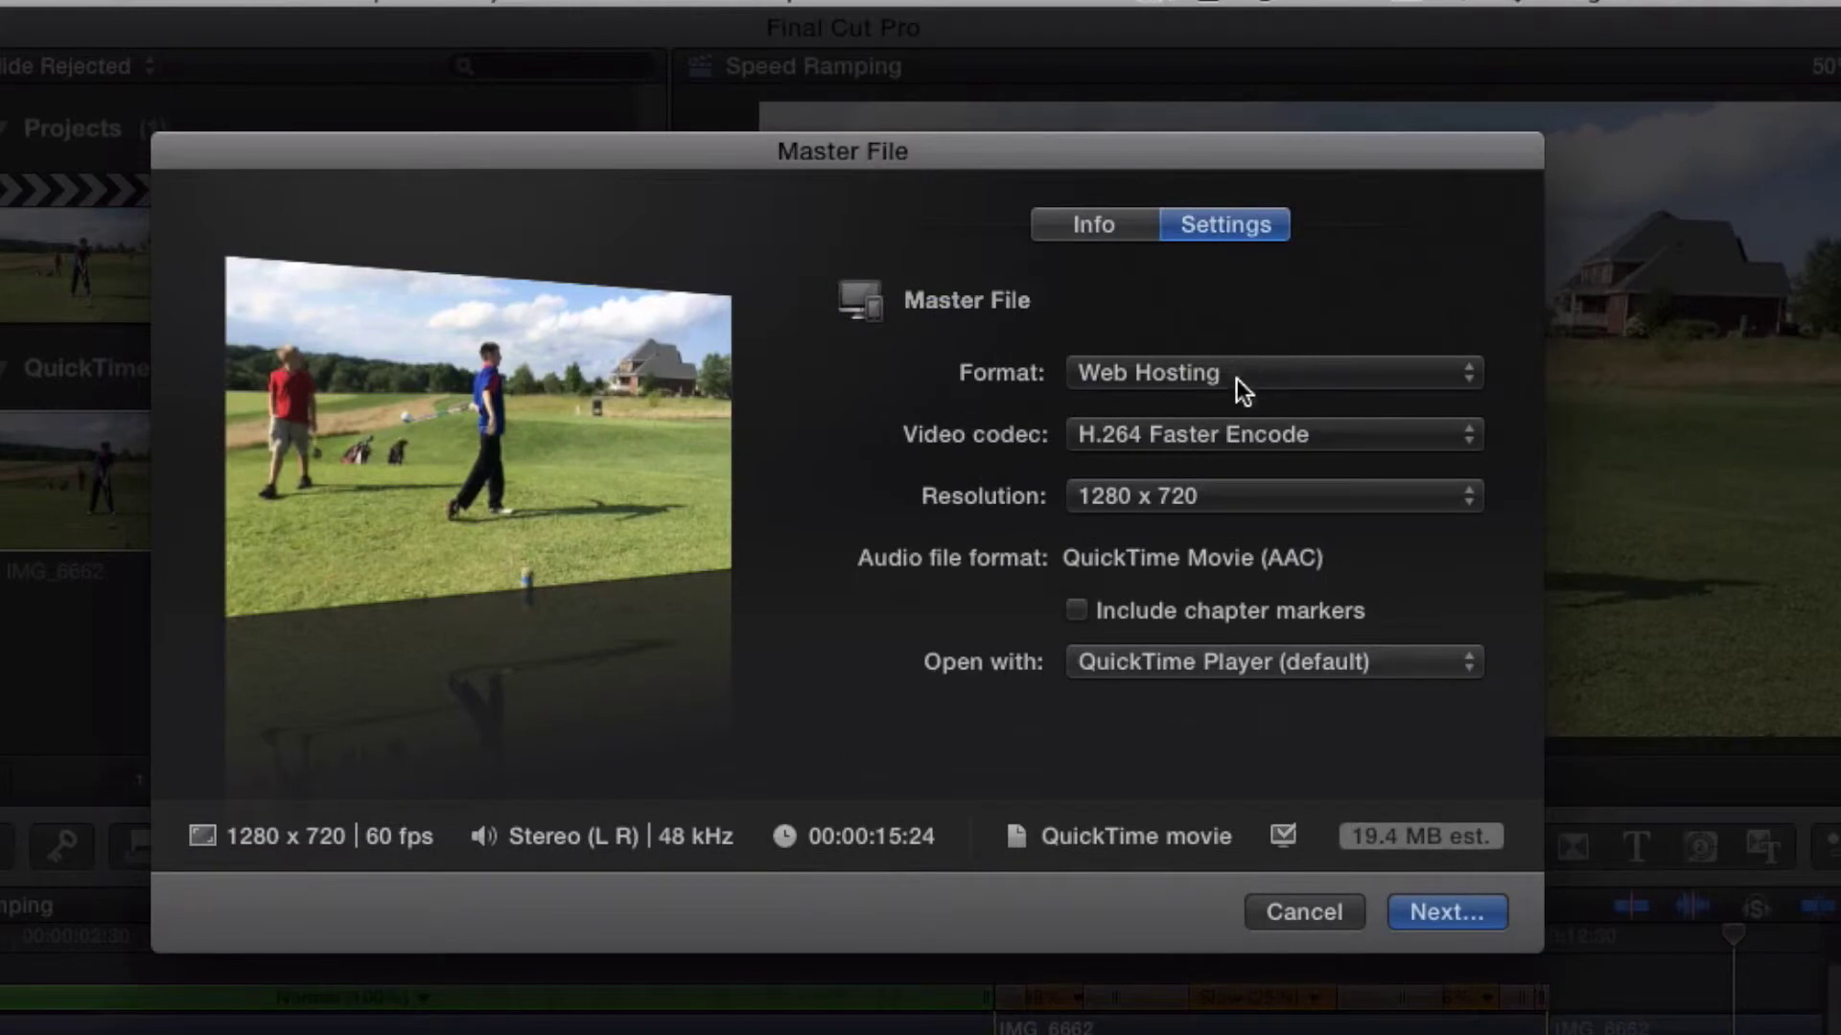
{"action": "left_click", "coordinate": [1213, 489]}
{"action": "left_click", "coordinate": [1211, 490]}
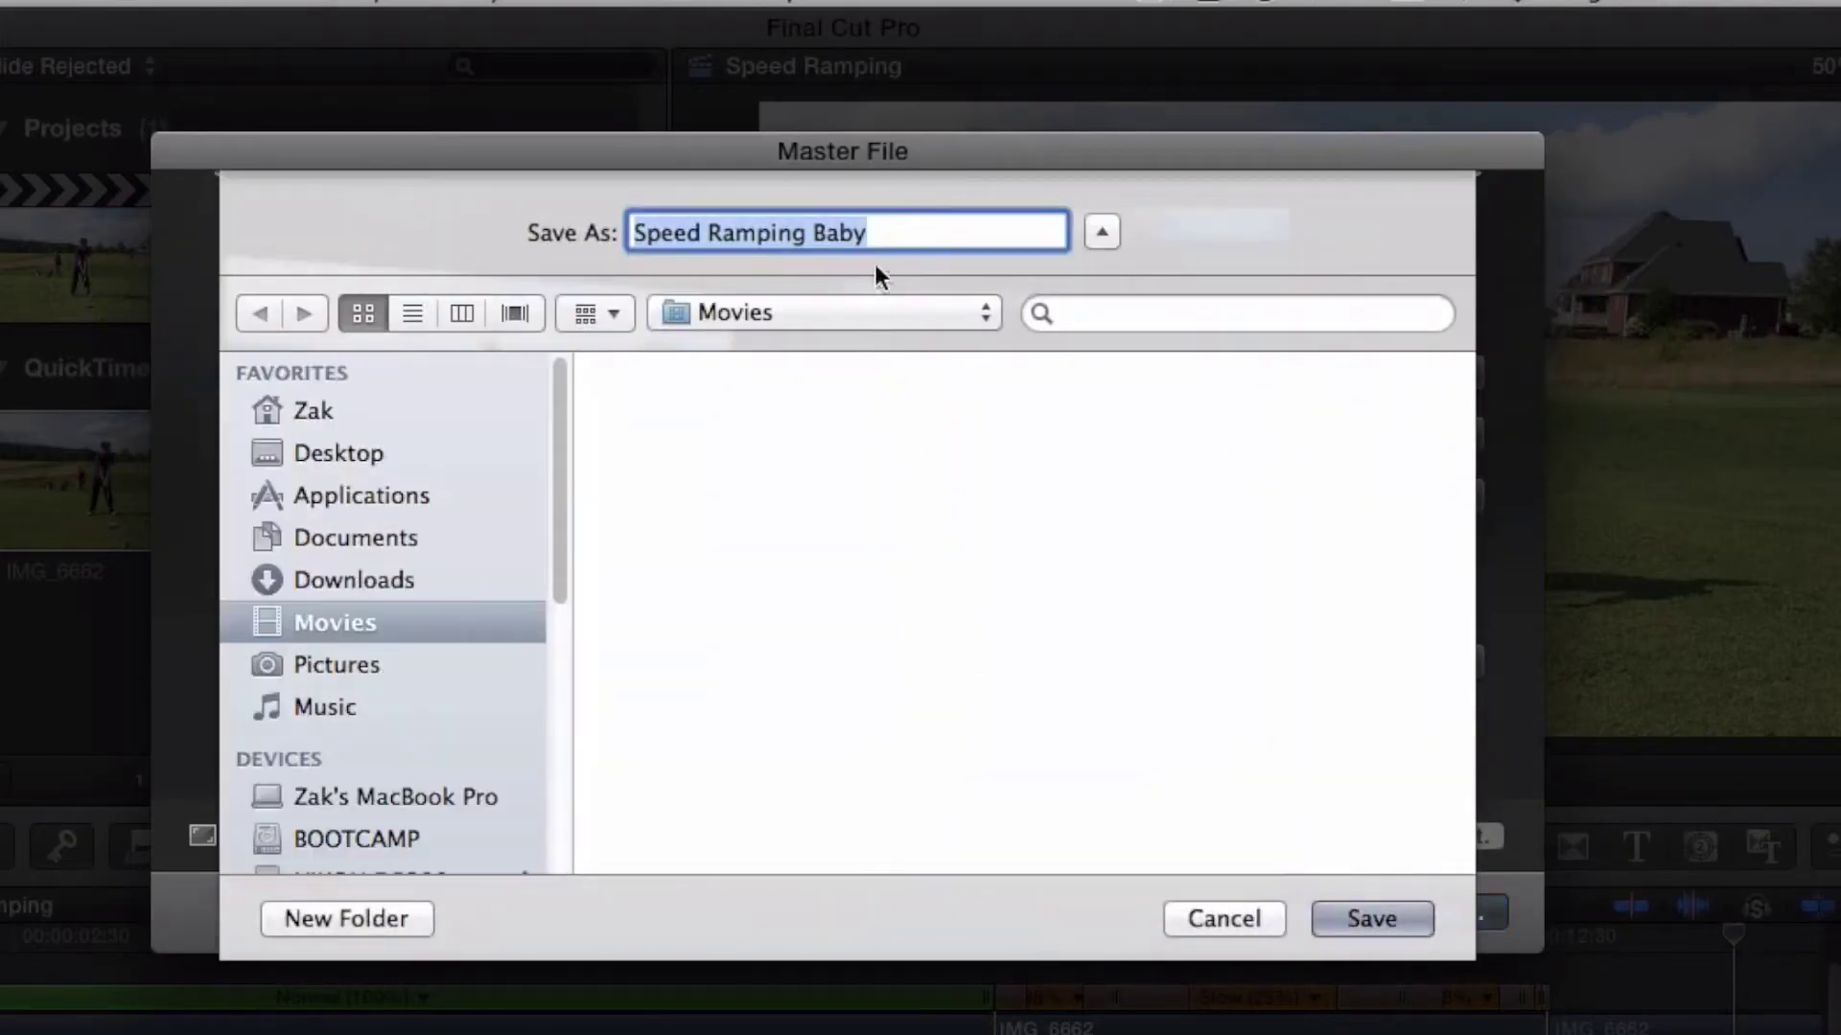
Step: Save the export to the Desktop and view the Sharing task in Background Tasks
{"action": "left_click", "coordinate": [381, 462]}
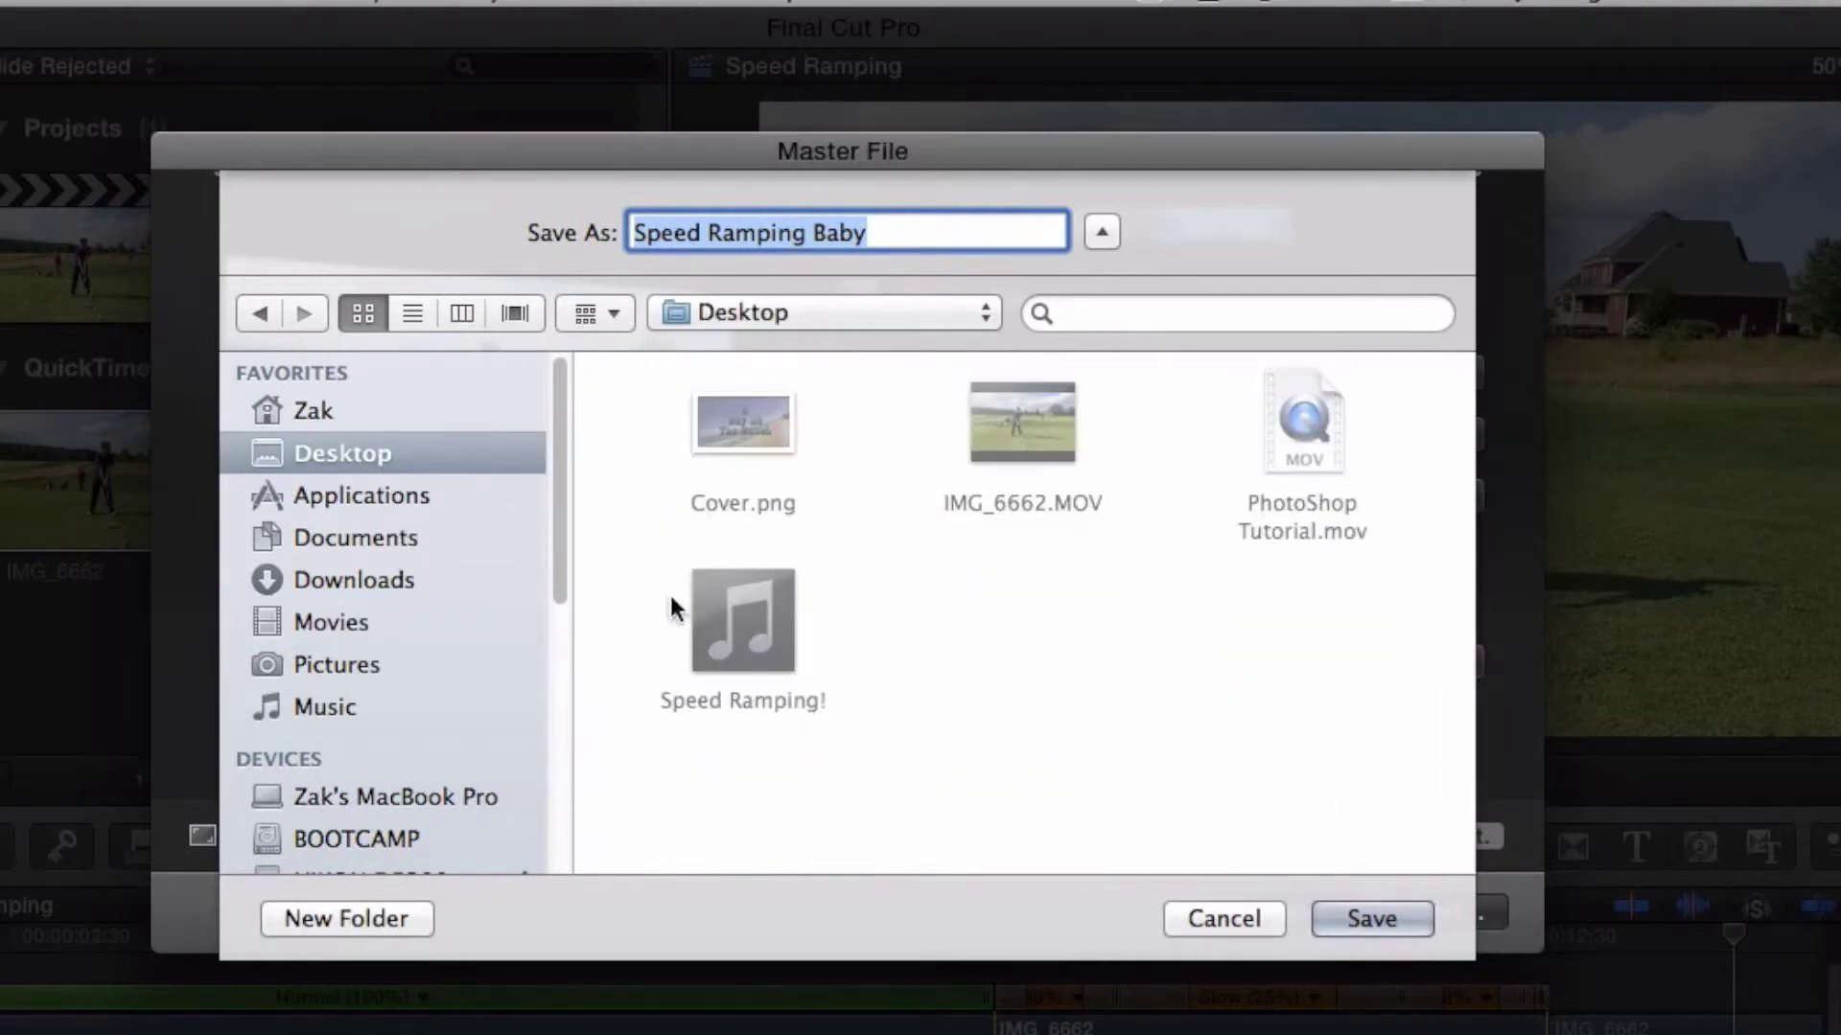
{"action": "left_click", "coordinate": [1390, 923]}
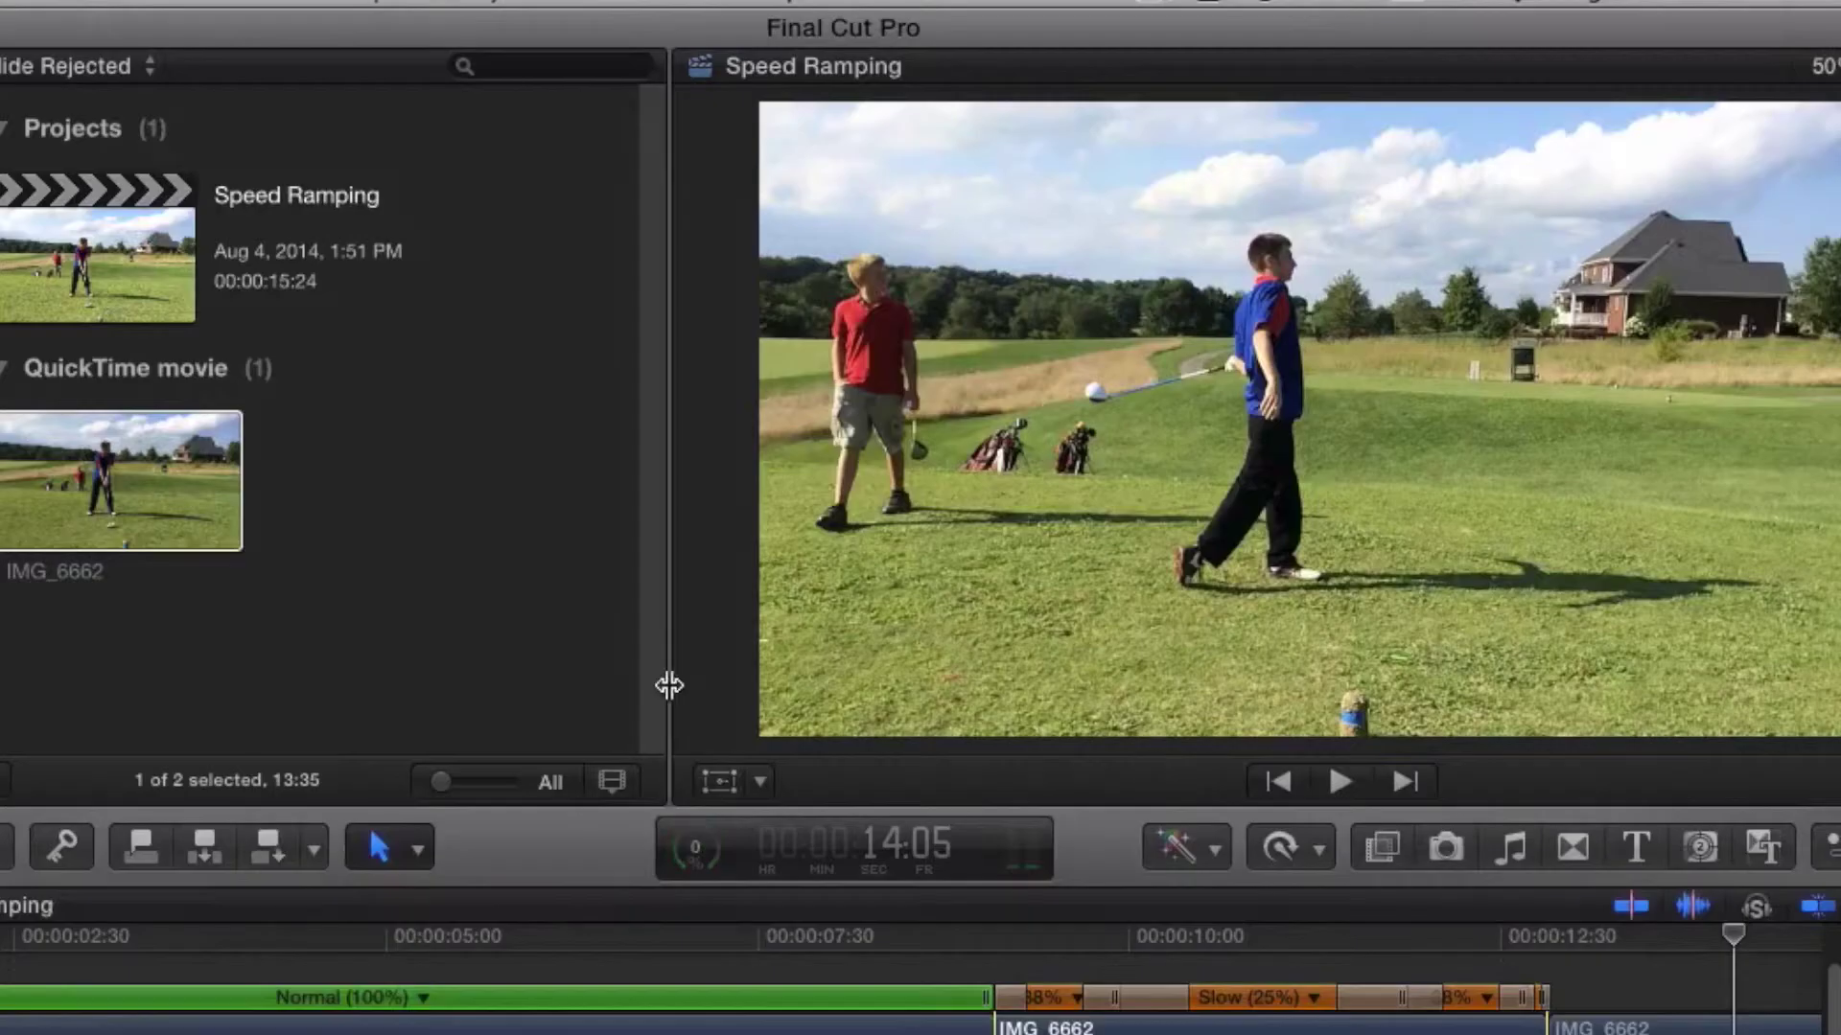
{"action": "left_click", "coordinate": [701, 844]}
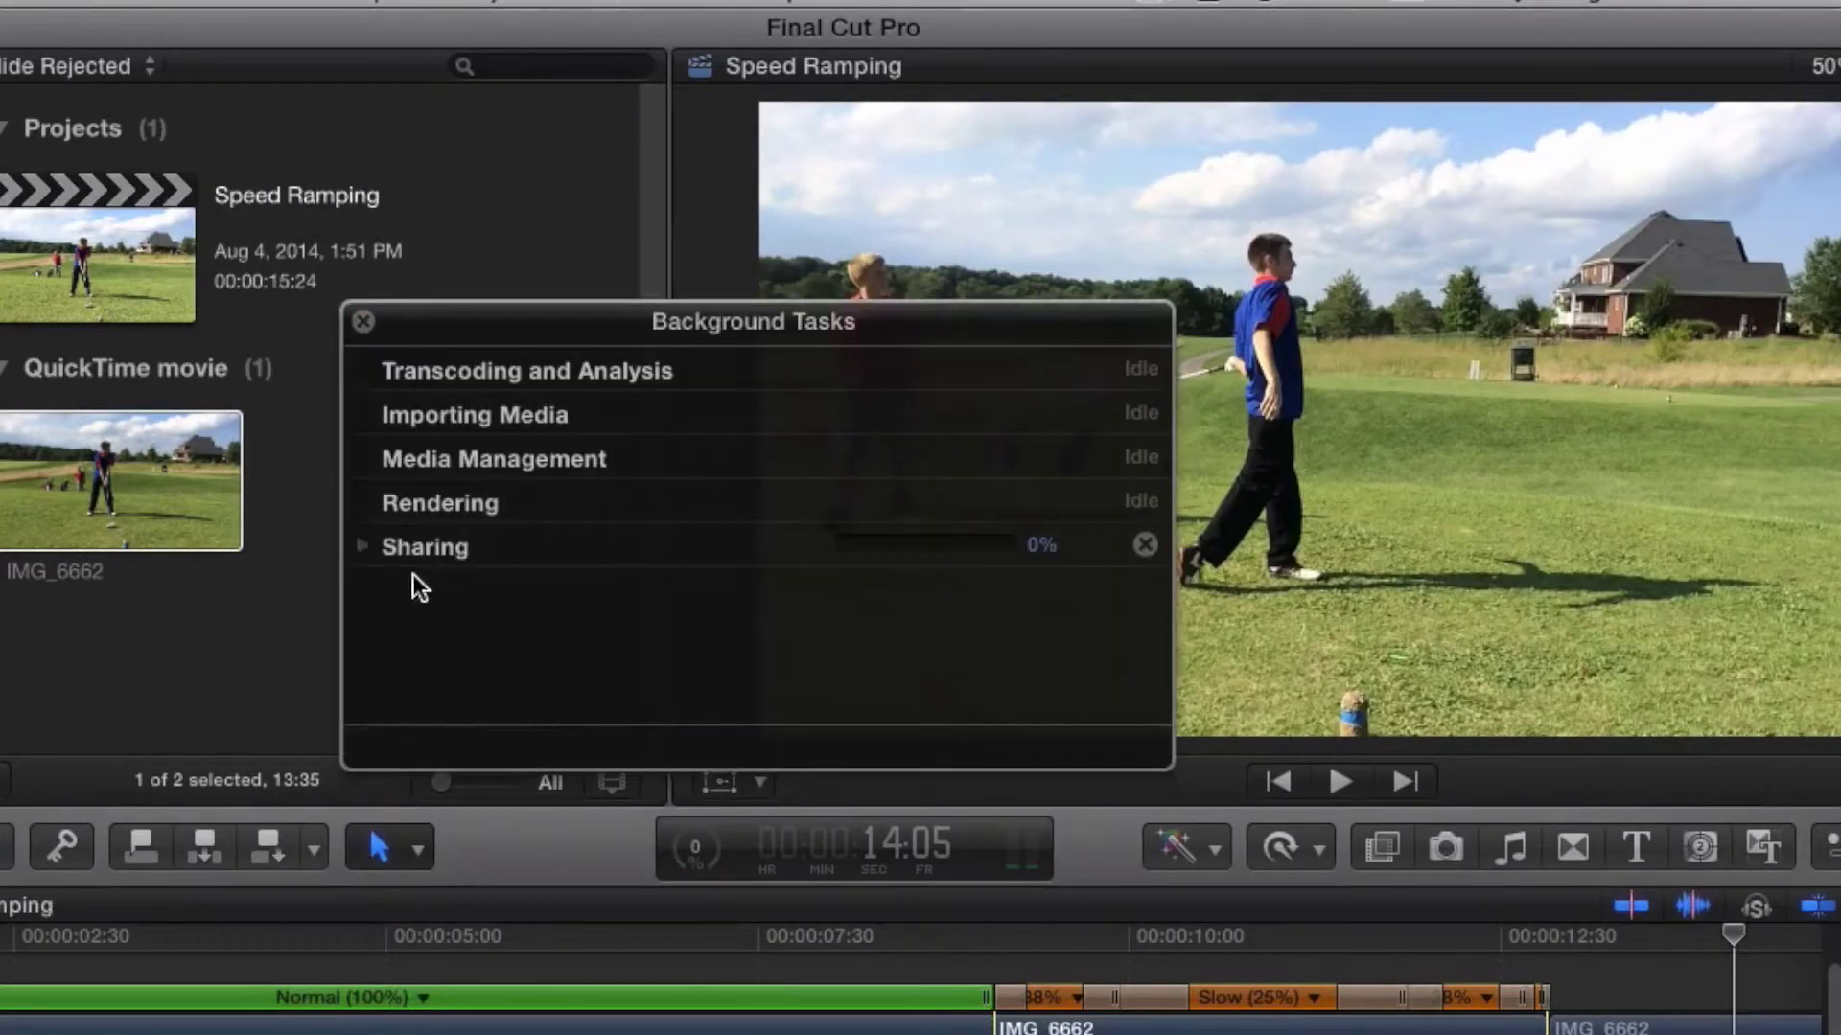
{"action": "left_click", "coordinate": [360, 543]}
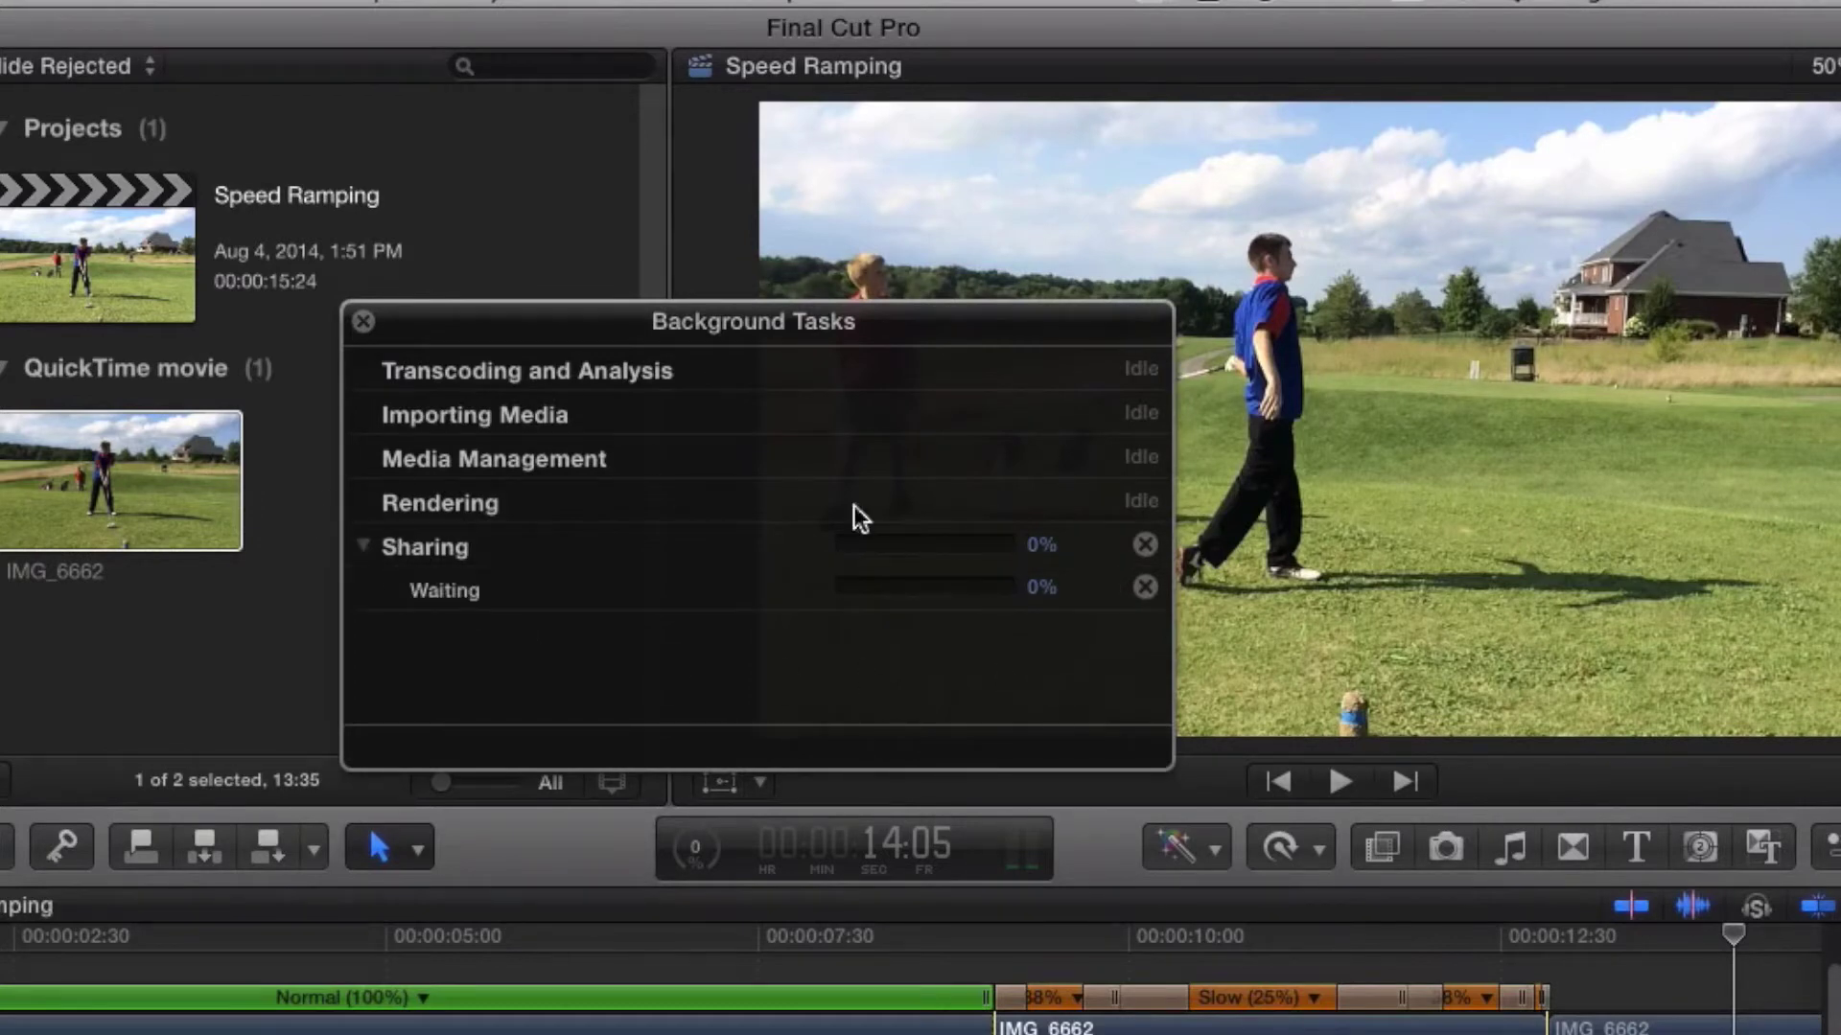